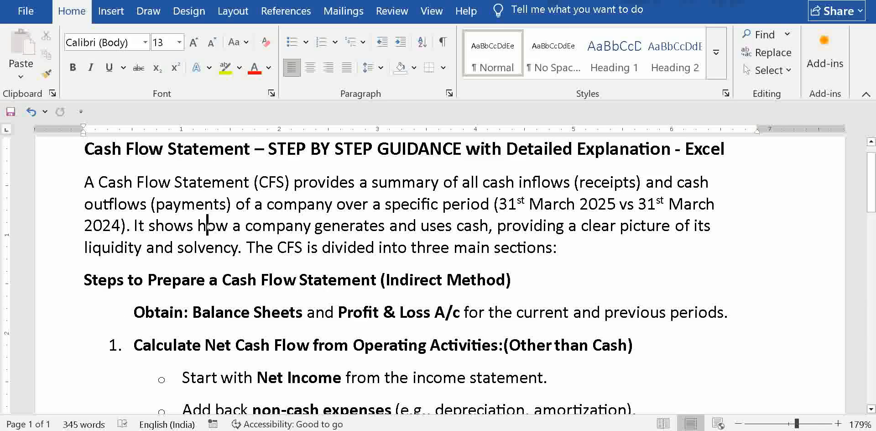
Read the cash flow statement guidance from the introduction through the operating activities section and its working capital adjustments
{"action": "key", "text": "Down"}
{"action": "key", "text": "Down"}
{"action": "key", "text": "Down"}
{"action": "key", "text": "Down"}
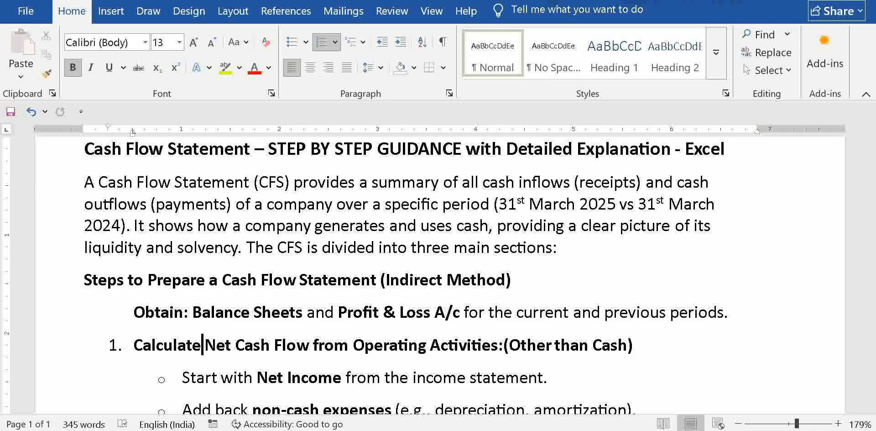
{"action": "key", "text": "Down"}
{"action": "key", "text": "Down"}
{"action": "key", "text": "Down"}
{"action": "key", "text": "Down"}
{"action": "key", "text": "Down"}
{"action": "key", "text": "Down"}
{"action": "key", "text": "Down"}
{"action": "key", "text": "Down"}
{"action": "key", "text": "Down"}
{"action": "key", "text": "Down"}
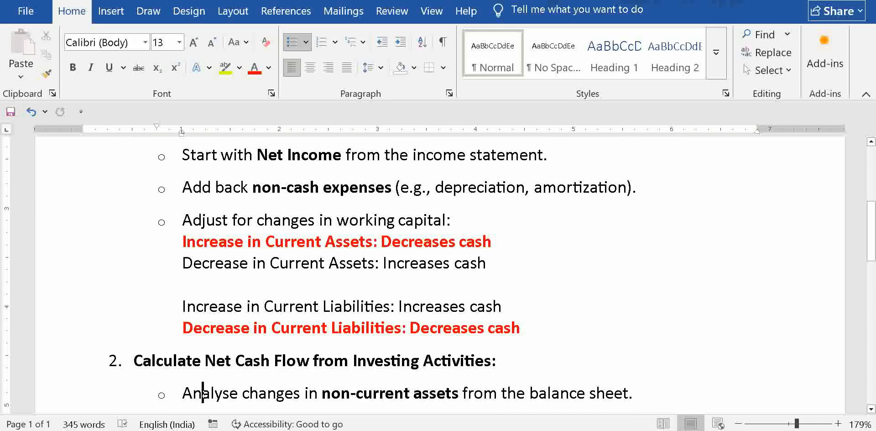
Read on from the investing activities section of the guidance, and return to the Net Income instruction under operating activities
{"action": "key", "text": "Down"}
{"action": "key", "text": "Down"}
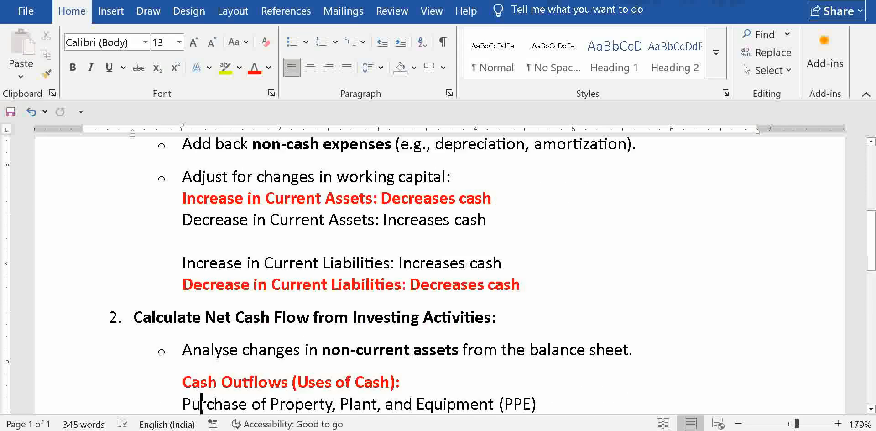
{"action": "key", "text": "Down"}
{"action": "key", "text": "Down"}
{"action": "key", "text": "Down"}
{"action": "key", "text": "Down"}
{"action": "key", "text": "Down"}
{"action": "key", "text": "Down"}
{"action": "key", "text": "Down"}
{"action": "key", "text": "Down"}
{"action": "key", "text": "Down"}
{"action": "key", "text": "Down"}
{"action": "key", "text": "Down"}
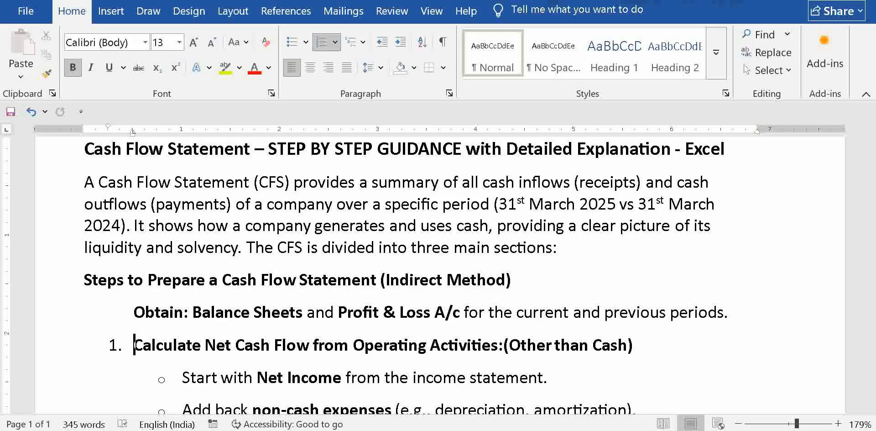
{"action": "left_click", "coordinate": [183, 378]}
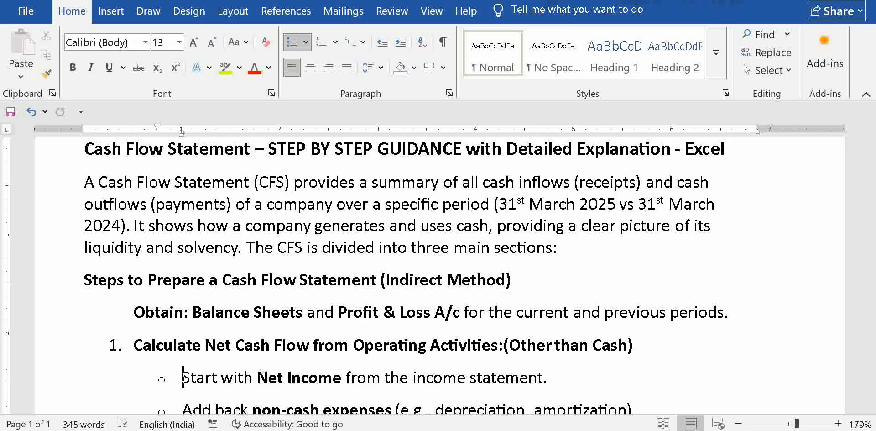
Switch to the Excel workbook and examine the Net Income amount and its formula in the We-Care Profit & Loss statement
{"action": "key", "text": "alt+Tab"}
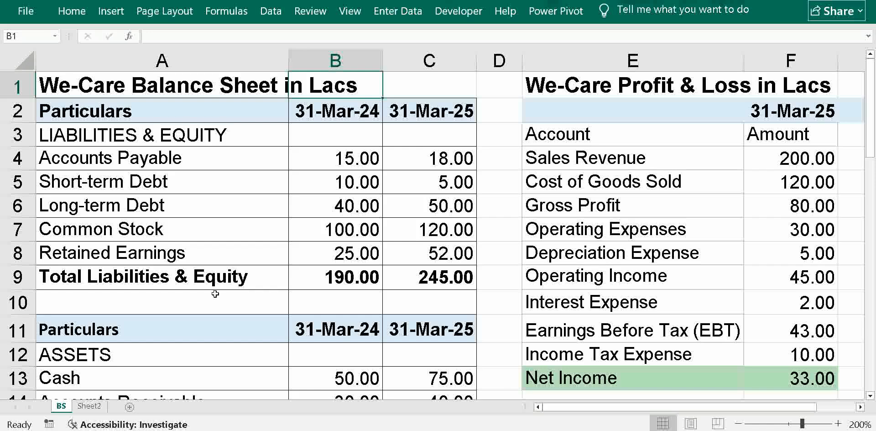
{"action": "left_click", "coordinate": [143, 244]}
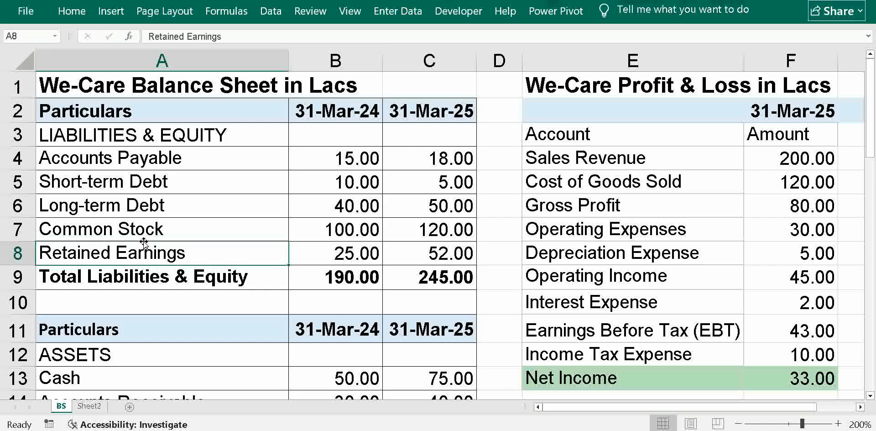
{"action": "key", "text": "Right"}
{"action": "key", "text": "Right"}
{"action": "key", "text": "Right"}
{"action": "key", "text": "Right"}
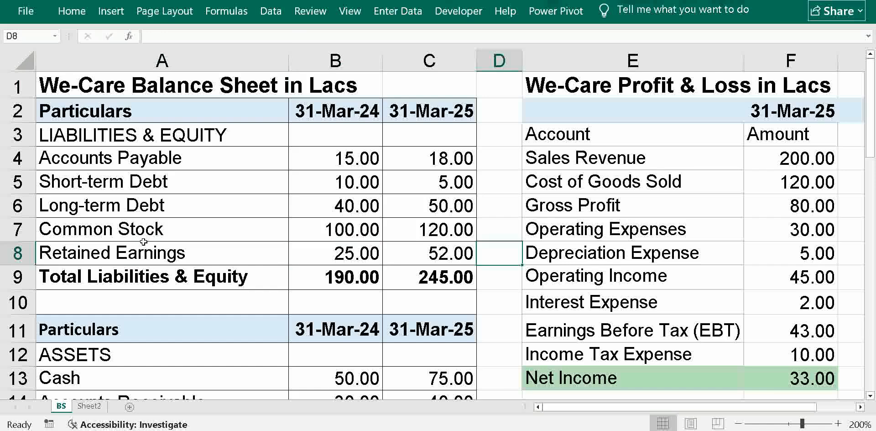
{"action": "key", "text": "Down"}
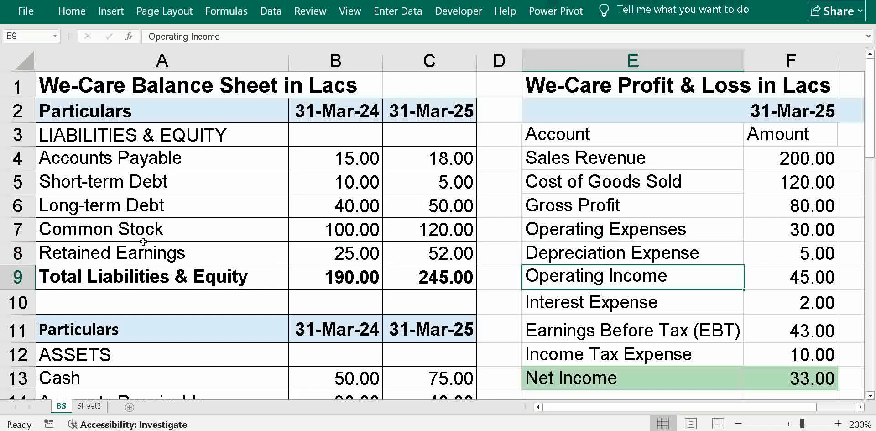
{"action": "key", "text": "Down"}
{"action": "key", "text": "Down"}
{"action": "key", "text": "Down"}
{"action": "key", "text": "Down"}
{"action": "key", "text": "Right"}
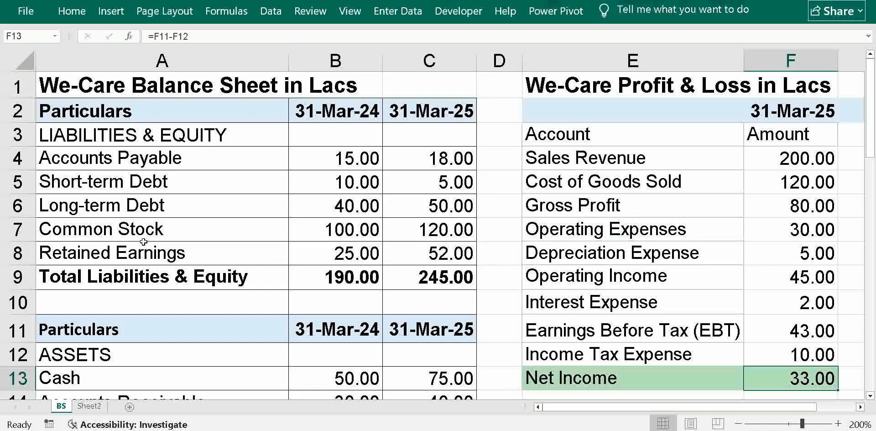
{"action": "key", "text": "Left"}
{"action": "key", "text": "Home"}
Review the working capital rules in the Word document, and switch back to the Assets section of Excel's March 2024 balance sheet
{"action": "key", "text": "alt+Tab"}
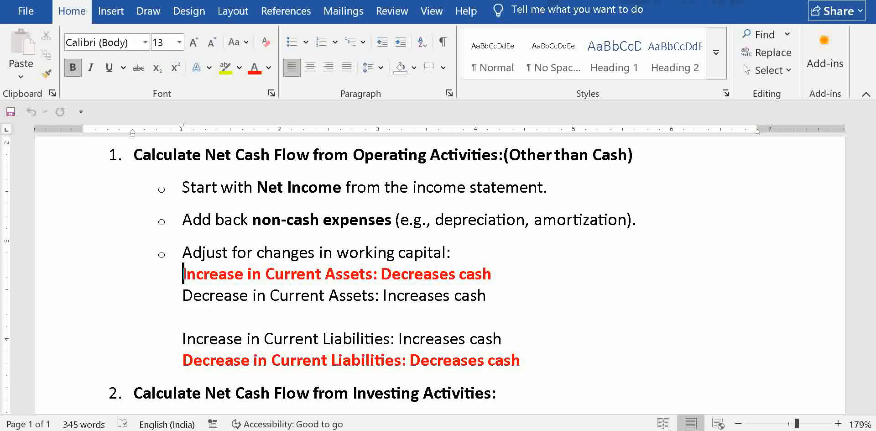
{"action": "mouse_move", "coordinate": [538, 430]}
{"action": "left_click", "coordinate": [539, 388]}
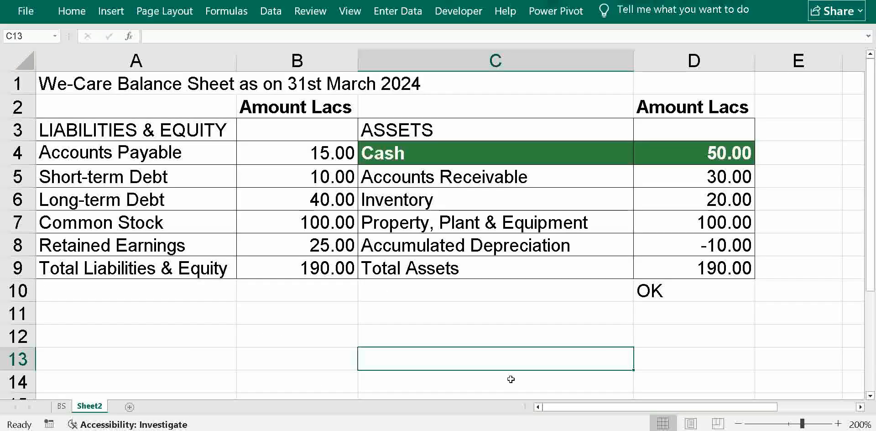
{"action": "left_click", "coordinate": [400, 134]}
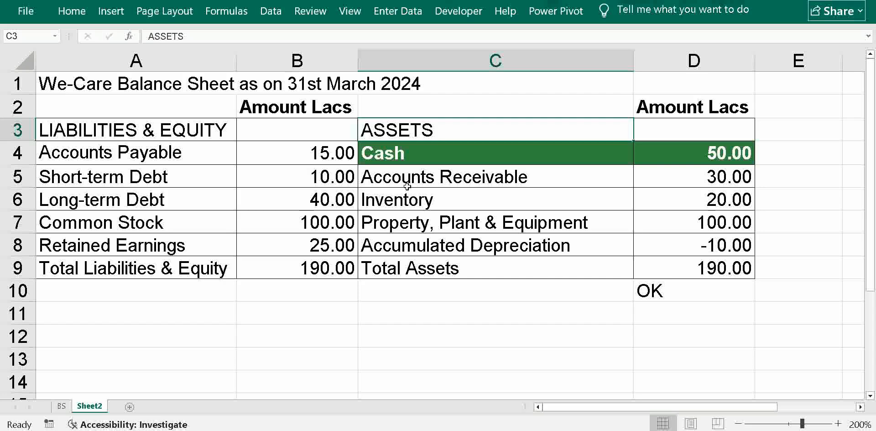
Change the Accounts Receivable amount in D5 to the formula =30+5
{"action": "left_click", "coordinate": [708, 177]}
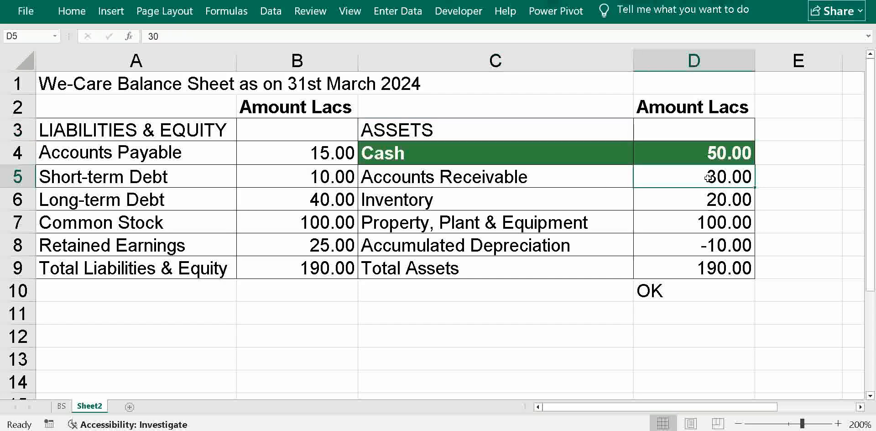
{"action": "left_click", "coordinate": [147, 36]}
{"action": "type", "text": "="}
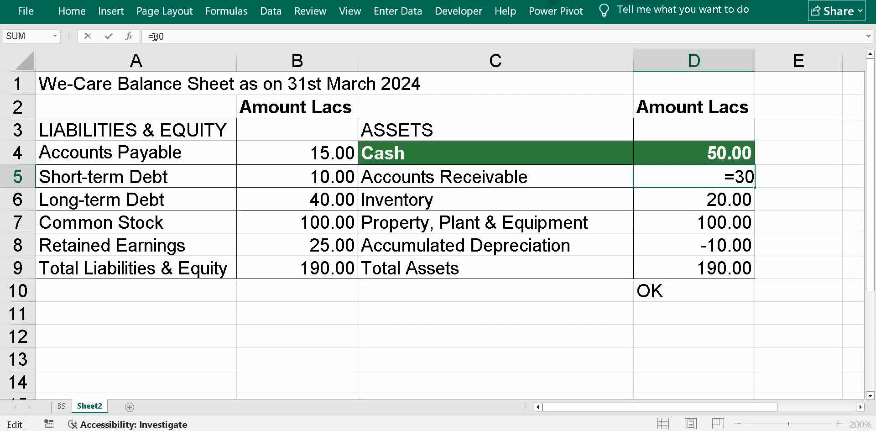
{"action": "left_click", "coordinate": [175, 38]}
{"action": "type", "text": "+"}
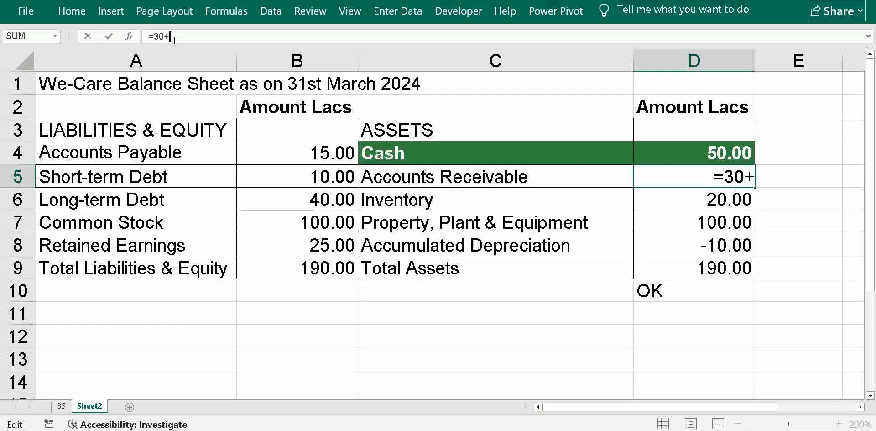
{"action": "type", "text": "5"}
{"action": "key", "text": "Tab"}
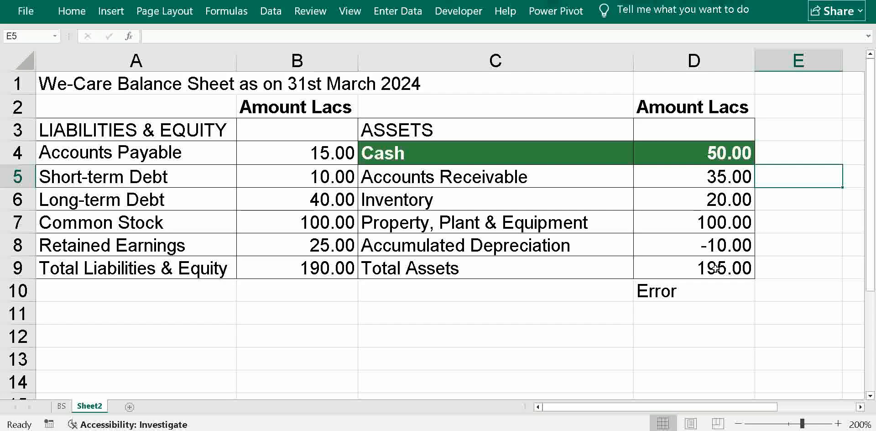
Change the Cash amount in D4 to the formula =50-5 to offset the increase in receivables
{"action": "left_click", "coordinate": [712, 151]}
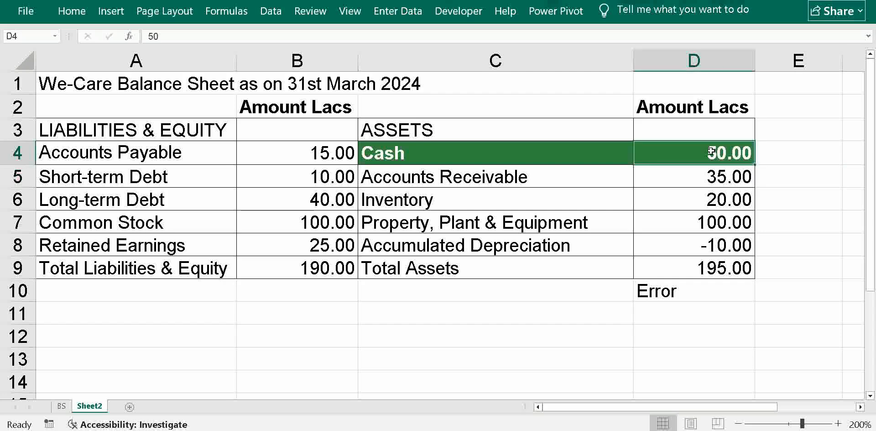
{"action": "left_click", "coordinate": [149, 36]}
{"action": "type", "text": "="}
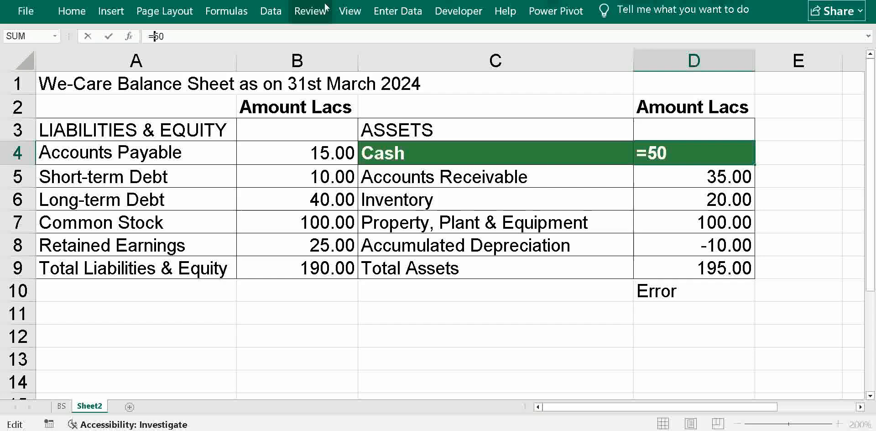
{"action": "left_click", "coordinate": [192, 35]}
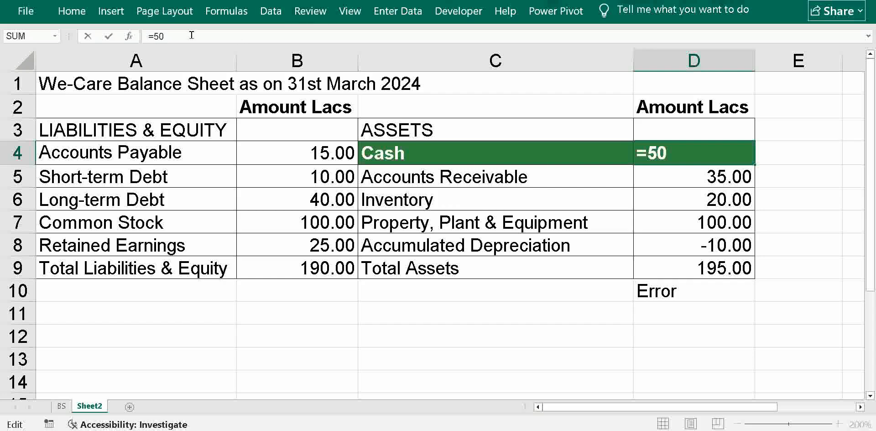
{"action": "type", "text": "-5"}
{"action": "key", "text": "Tab"}
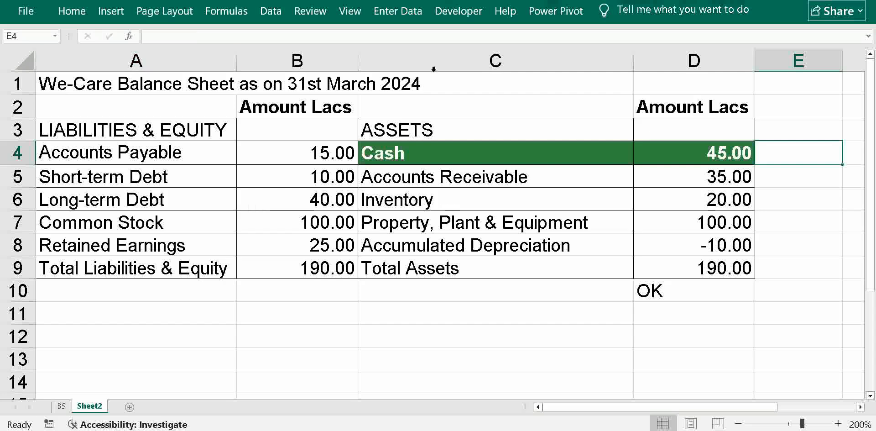
Change the Inventory amount in D6 to the formula =20-3
{"action": "left_click", "coordinate": [718, 203]}
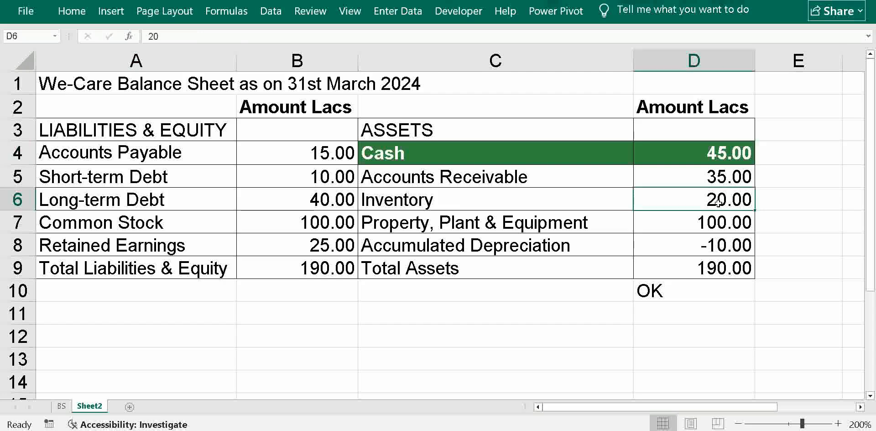
{"action": "left_click", "coordinate": [150, 36]}
{"action": "type", "text": "="}
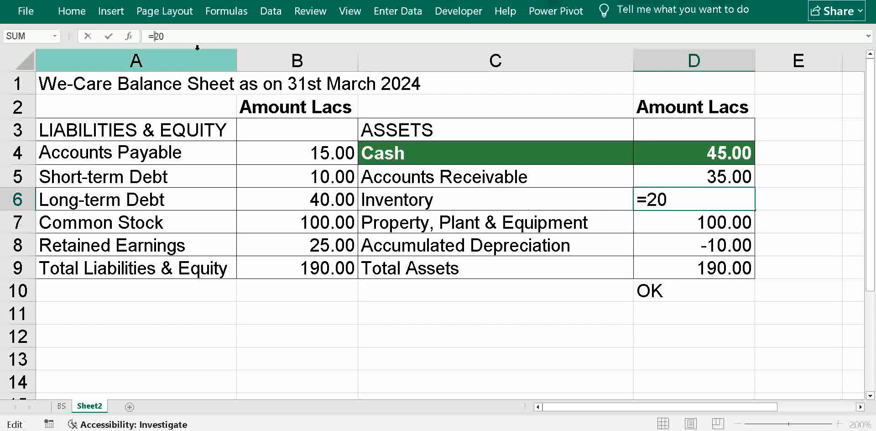
{"action": "left_click", "coordinate": [181, 33]}
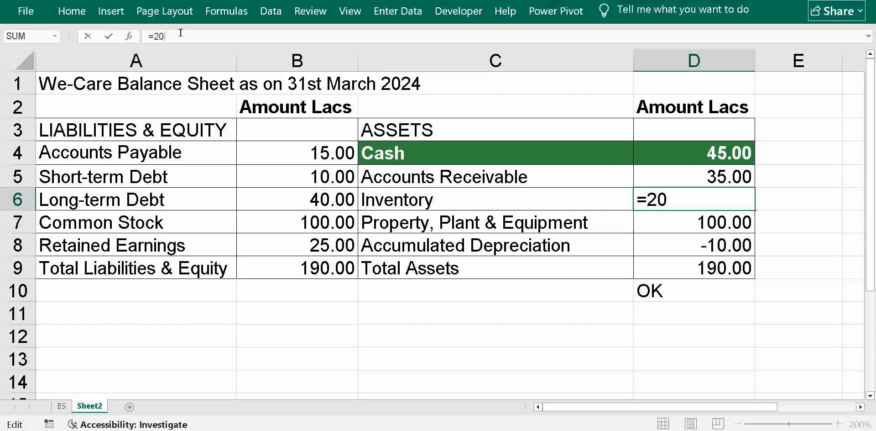
{"action": "type", "text": "-3"}
{"action": "key", "text": "Tab"}
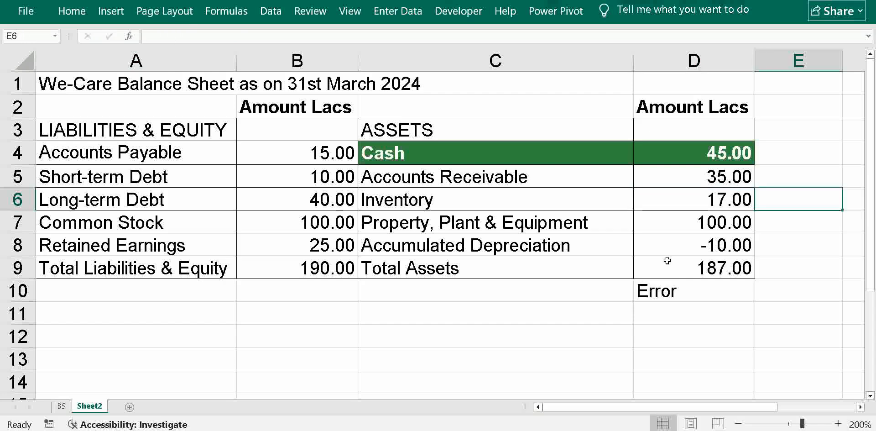
Extend the Cash formula in D4 to =50-5+3, and inspect the balance check formula in D10
{"action": "left_click", "coordinate": [699, 153]}
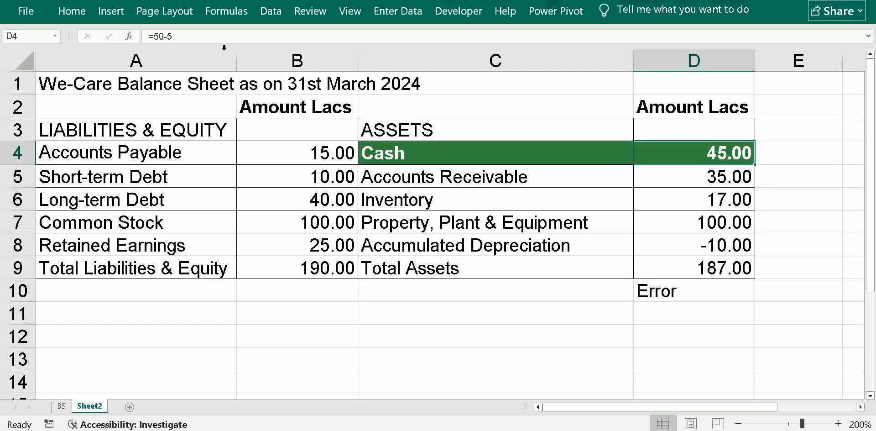
{"action": "left_click", "coordinate": [200, 40]}
{"action": "type", "text": "+"}
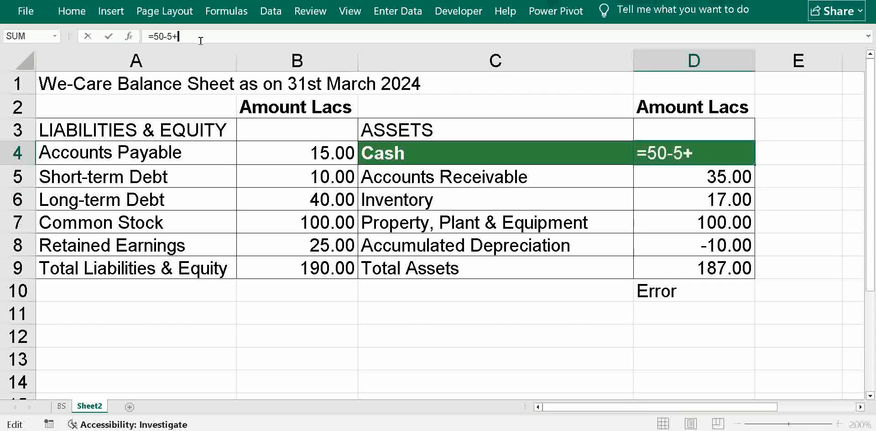
{"action": "type", "text": "3"}
{"action": "key", "text": "Tab"}
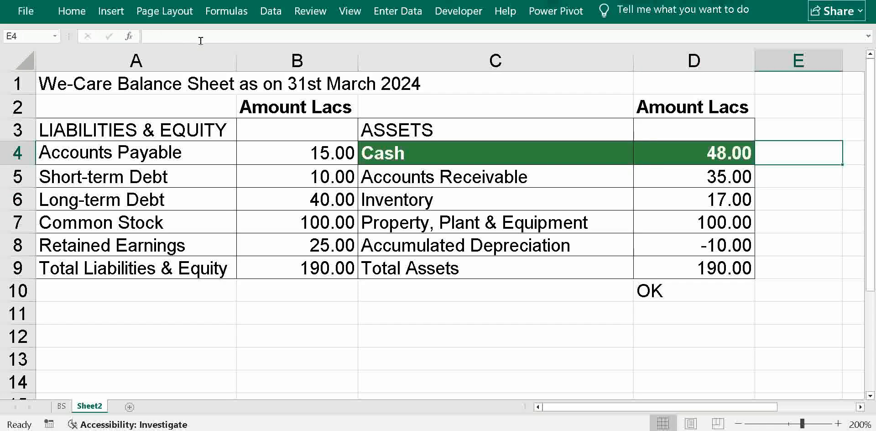
{"action": "left_click", "coordinate": [657, 291]}
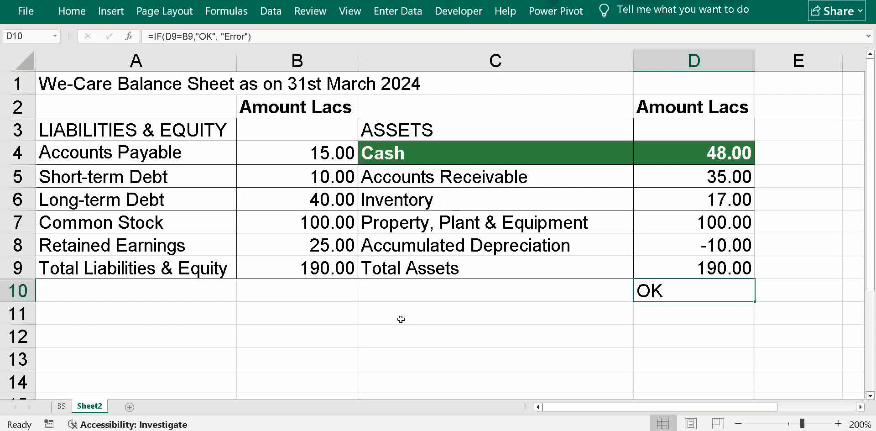
Change the Accounts Payable amount in B4 to the formula =15+3
{"action": "left_click", "coordinate": [127, 152]}
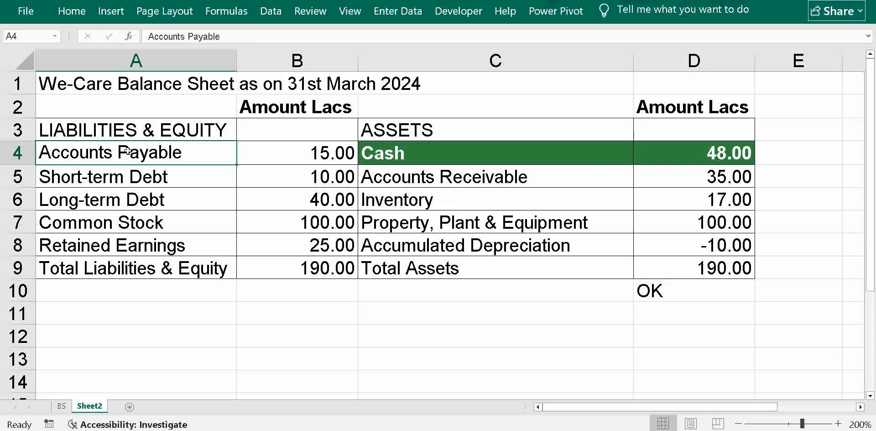
{"action": "left_click", "coordinate": [297, 160]}
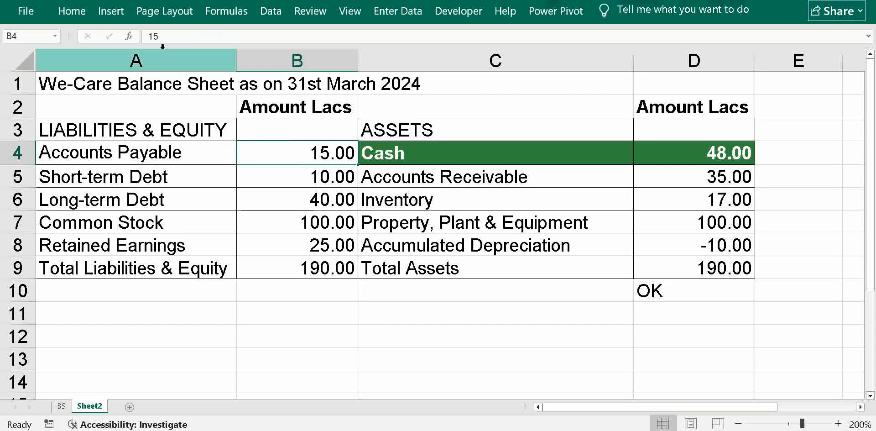
{"action": "left_click", "coordinate": [146, 37]}
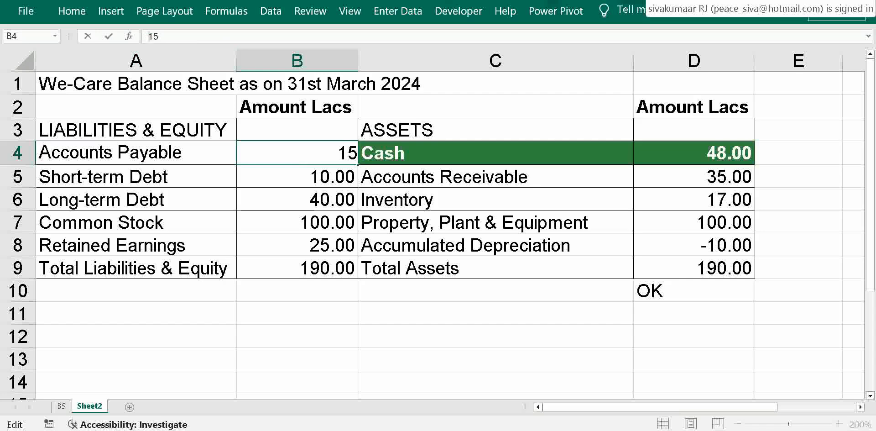
{"action": "type", "text": "="}
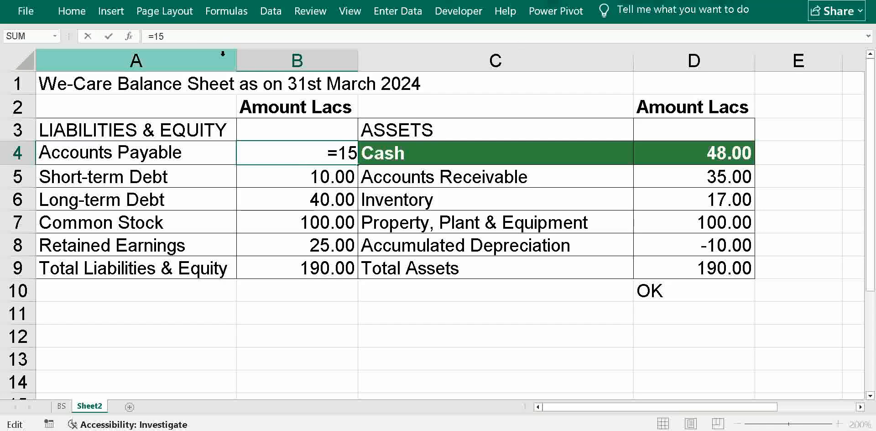
{"action": "left_click", "coordinate": [174, 34]}
{"action": "type", "text": "+"}
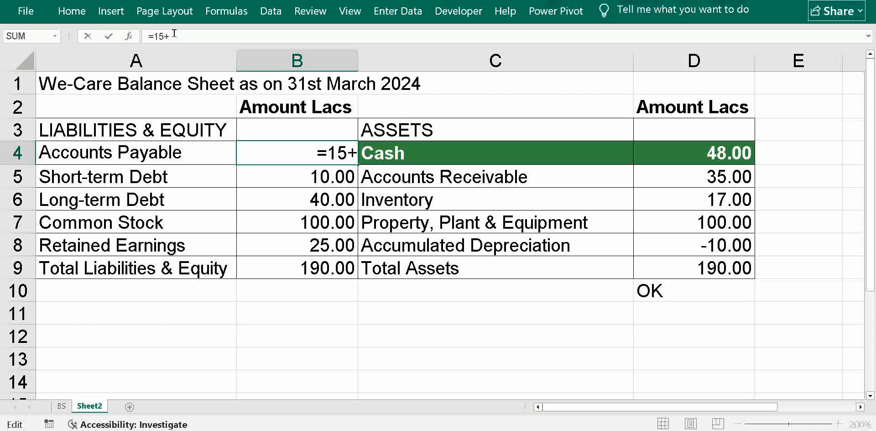
{"action": "type", "text": "3"}
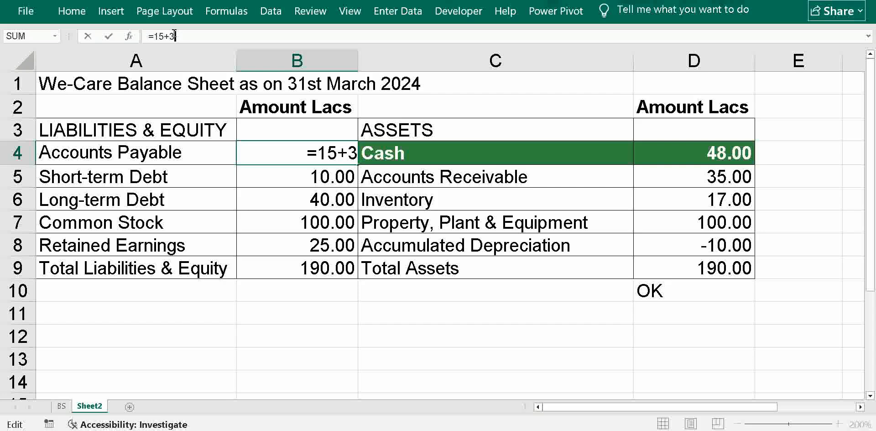
{"action": "key", "text": "Tab"}
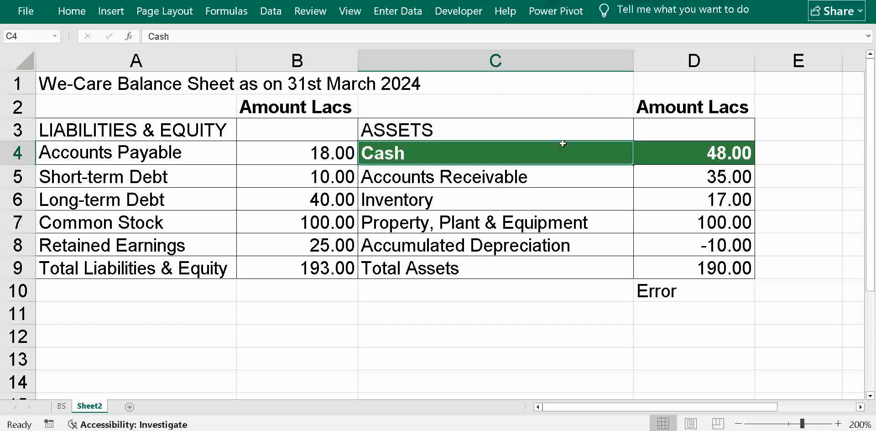
Extend the Cash formula in D4 to =50-5+3+3 to offset the increase in payables
{"action": "left_click", "coordinate": [725, 147]}
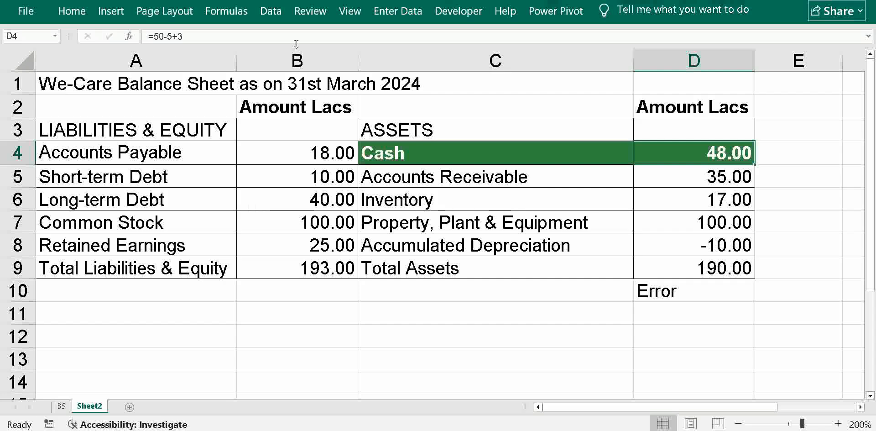
{"action": "left_click", "coordinate": [200, 36]}
{"action": "type", "text": "+"}
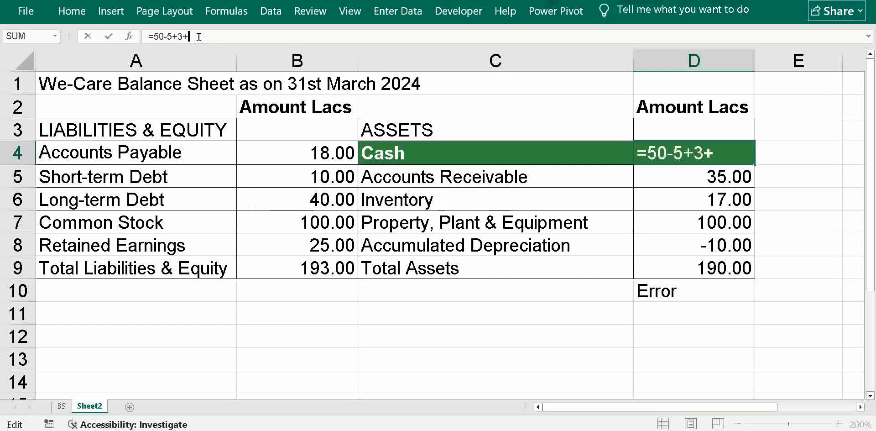
{"action": "type", "text": "3"}
{"action": "key", "text": "Tab"}
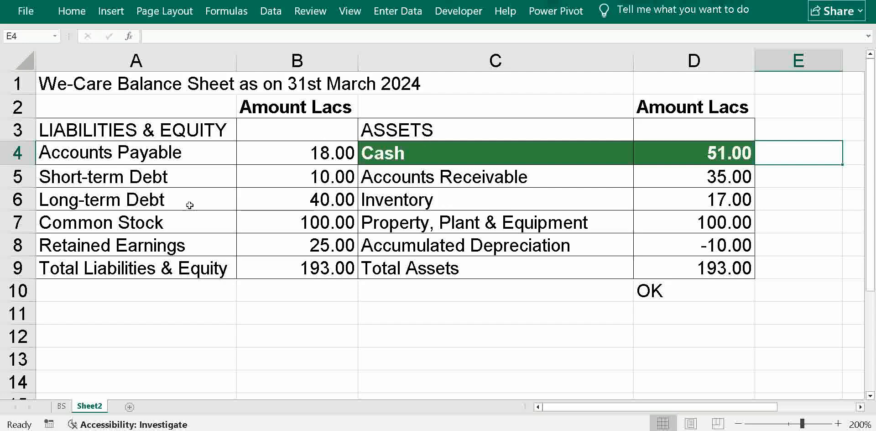
Change the Common Stock amount in B7 to the formula =100-3
{"action": "left_click", "coordinate": [166, 224]}
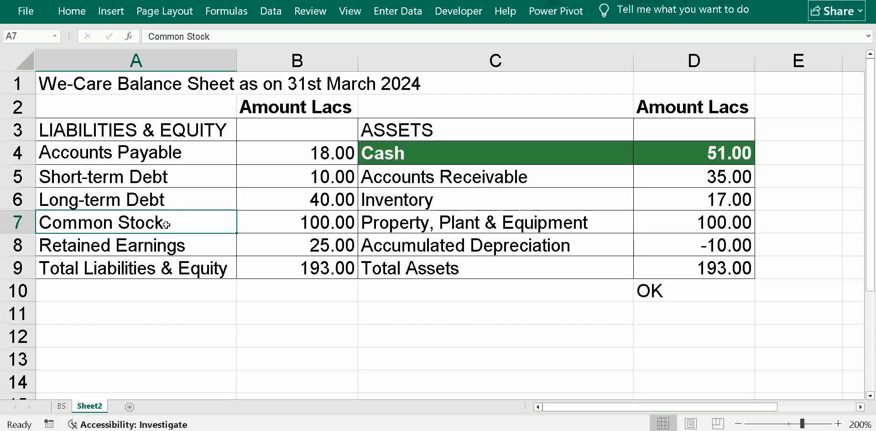
{"action": "left_click", "coordinate": [310, 223]}
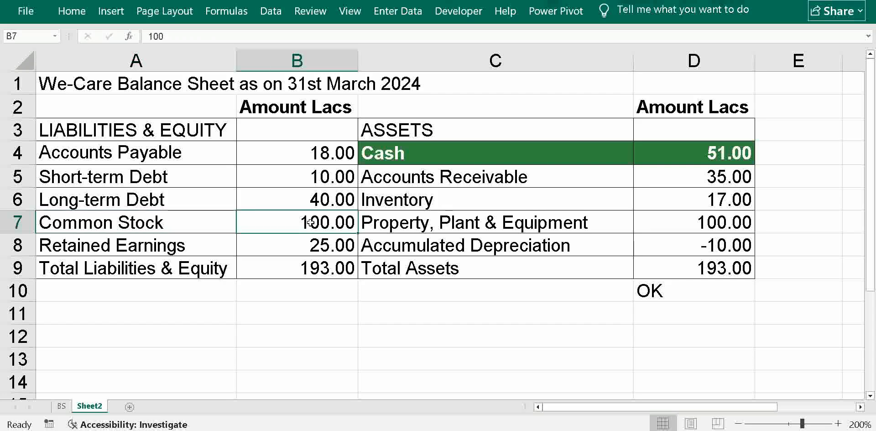
{"action": "left_click", "coordinate": [142, 33]}
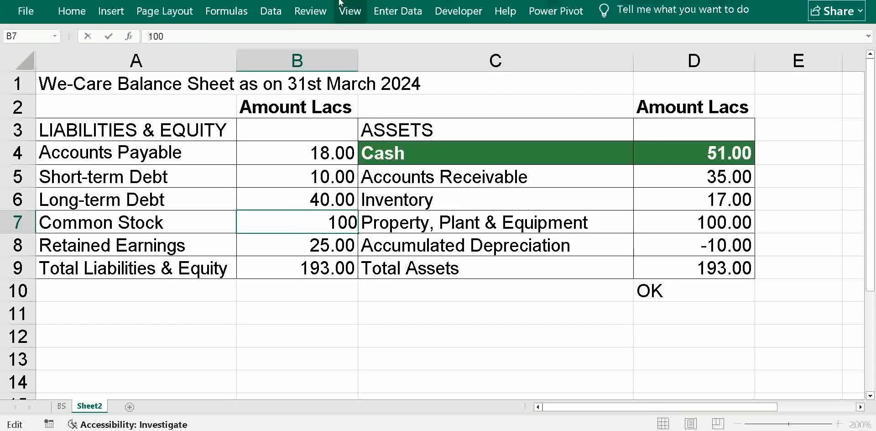
{"action": "type", "text": "="}
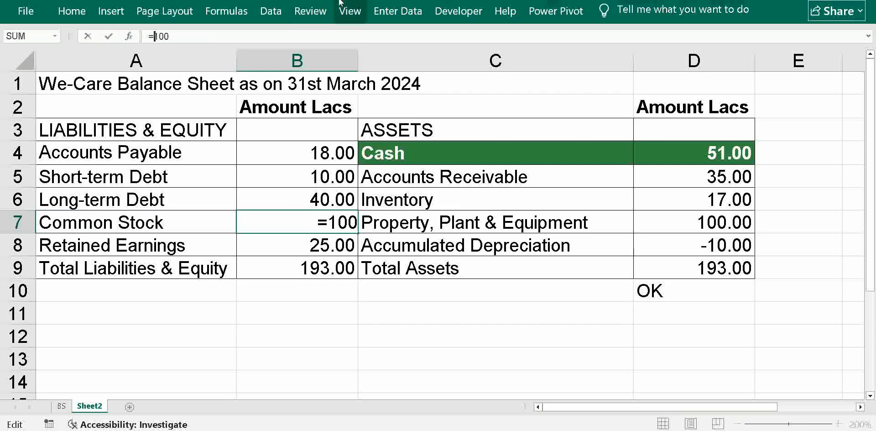
{"action": "left_click", "coordinate": [181, 34]}
{"action": "type", "text": "-3"}
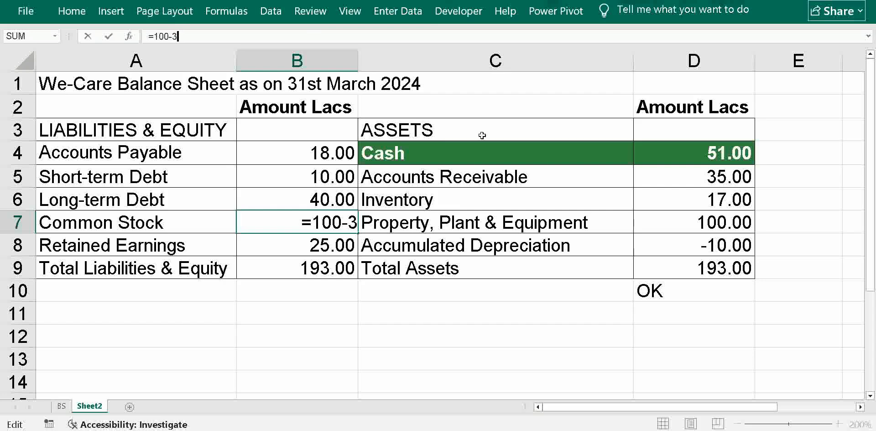
{"action": "key", "text": "Tab"}
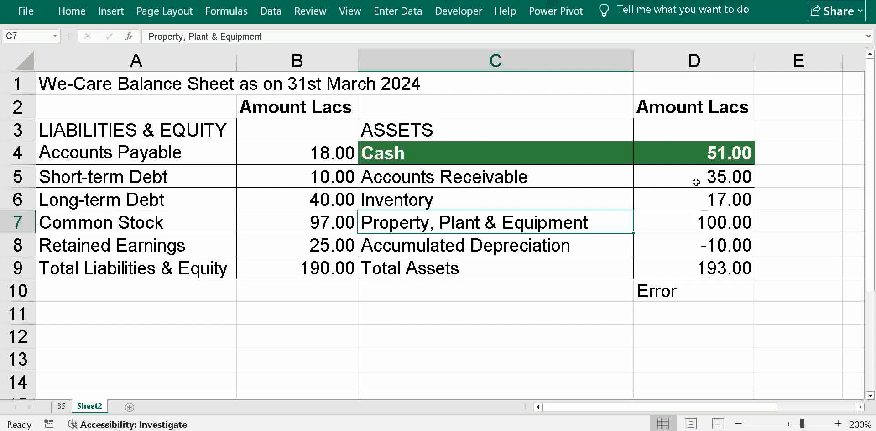
Extend the Cash formula in D4 to =50-5+3+3-3 to offset the decrease in common stock
{"action": "left_click", "coordinate": [699, 162]}
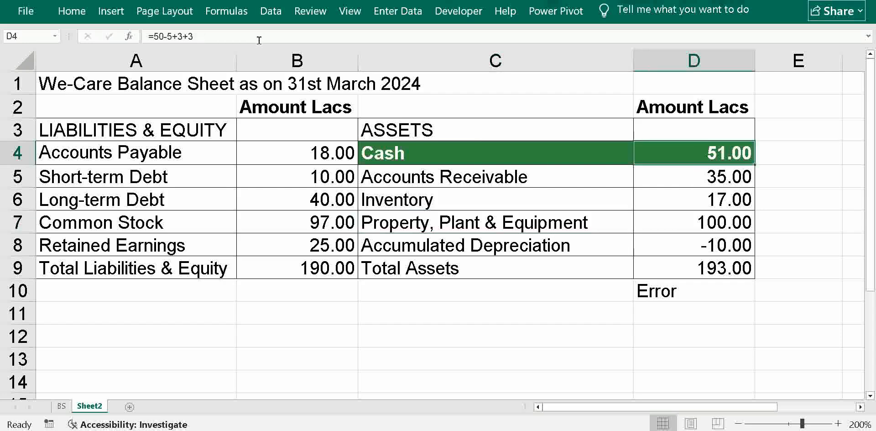
{"action": "left_click", "coordinate": [223, 36]}
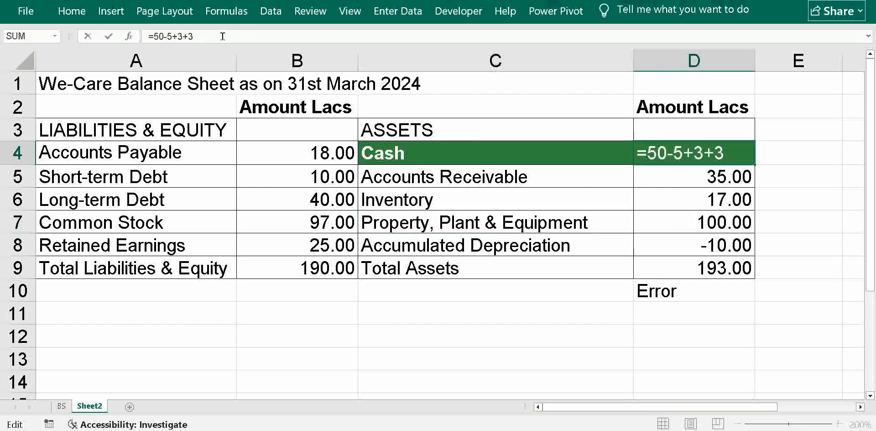
{"action": "type", "text": "-3"}
{"action": "key", "text": "Tab"}
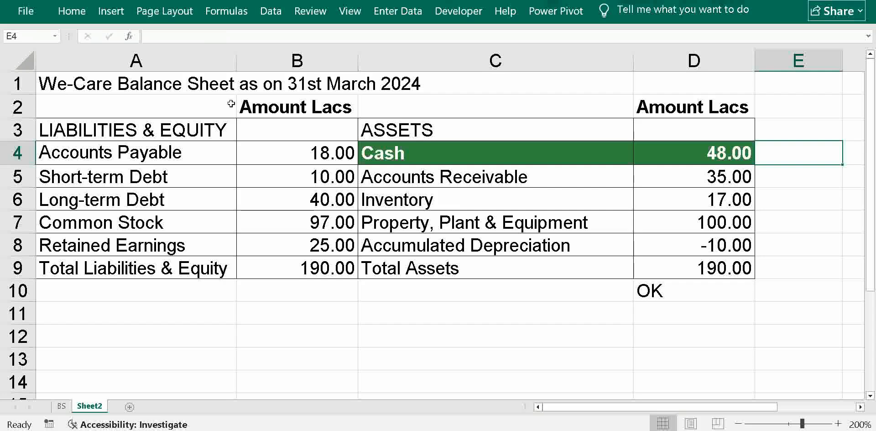
Go to the BS sheet and look up the Depreciation Expense amount in the income statement
{"action": "key", "text": "ctrl+Page_Up"}
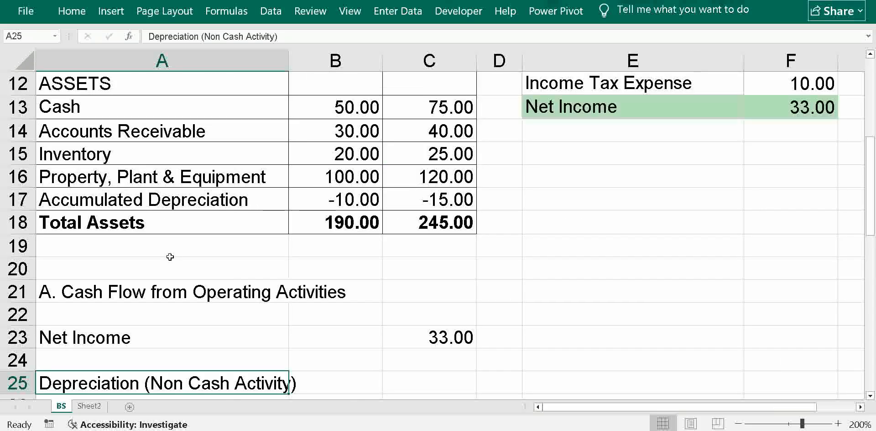
{"action": "key", "text": "Right"}
{"action": "key", "text": "Right"}
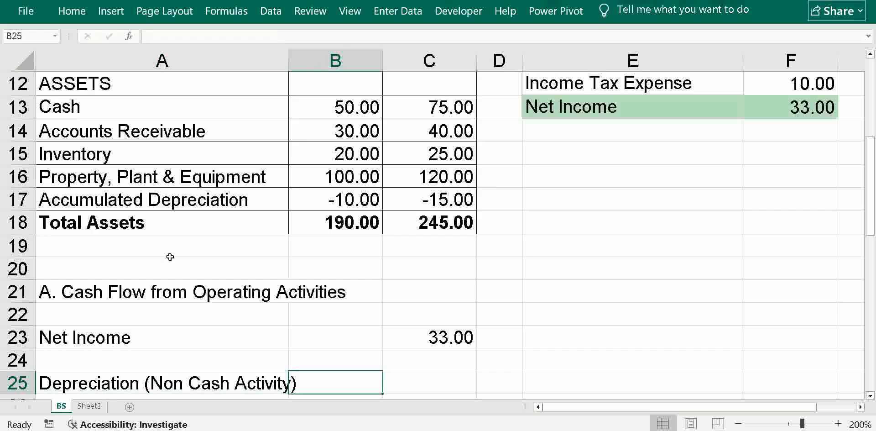
{"action": "key", "text": "Up"}
{"action": "key", "text": "Up"}
{"action": "key", "text": "Up"}
{"action": "key", "text": "Up"}
{"action": "key", "text": "Up"}
{"action": "key", "text": "Up"}
{"action": "key", "text": "Up"}
{"action": "key", "text": "Up"}
{"action": "key", "text": "Up"}
{"action": "key", "text": "Up"}
{"action": "key", "text": "Up"}
{"action": "key", "text": "Up"}
{"action": "key", "text": "Up"}
{"action": "key", "text": "Up"}
{"action": "key", "text": "Up"}
{"action": "key", "text": "Up"}
{"action": "key", "text": "Up"}
{"action": "key", "text": "Up"}
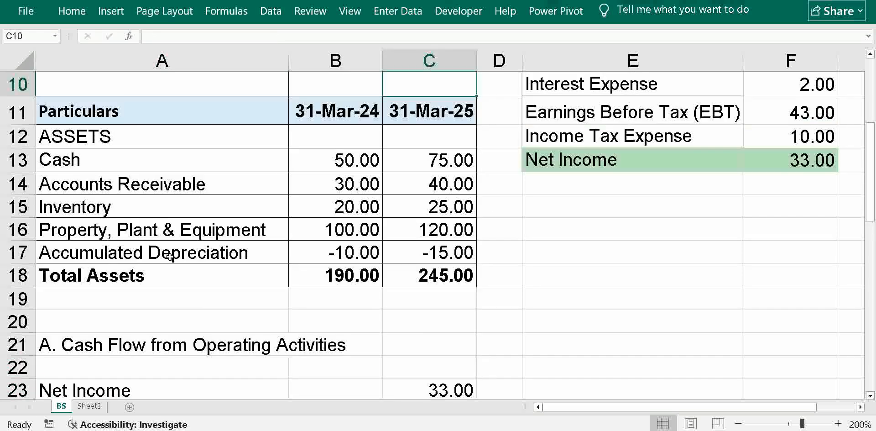
{"action": "key", "text": "Up"}
{"action": "key", "text": "Up"}
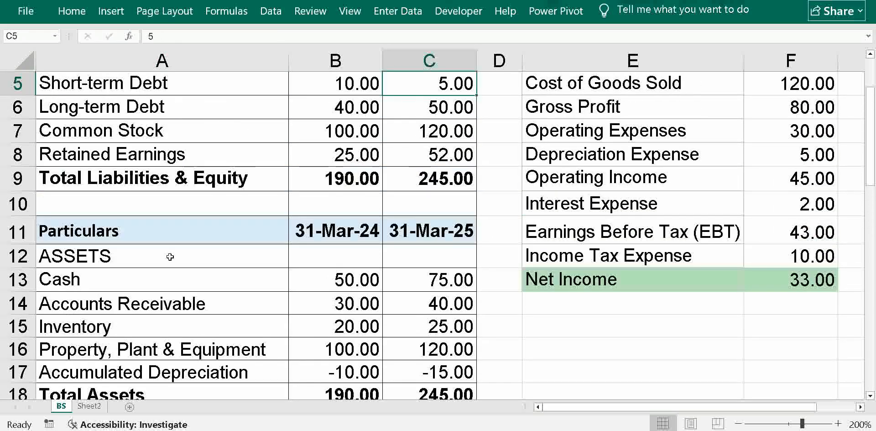
{"action": "key", "text": "Right"}
{"action": "key", "text": "Down"}
{"action": "key", "text": "Down"}
{"action": "key", "text": "Down"}
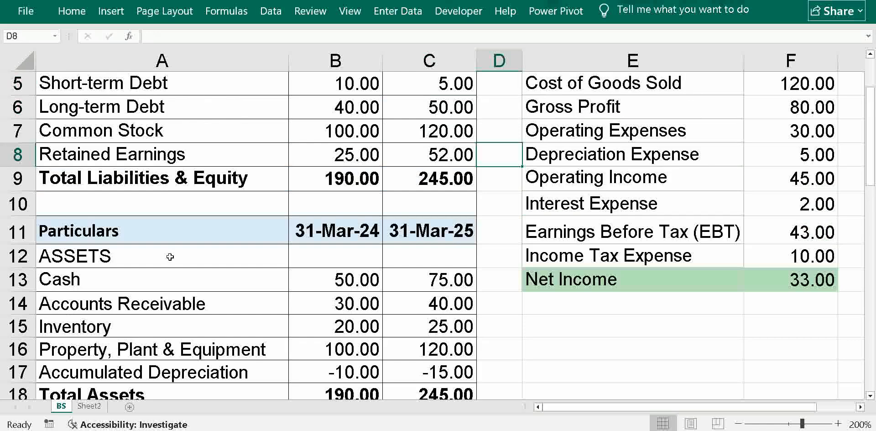
{"action": "key", "text": "Right"}
{"action": "key", "text": "Right"}
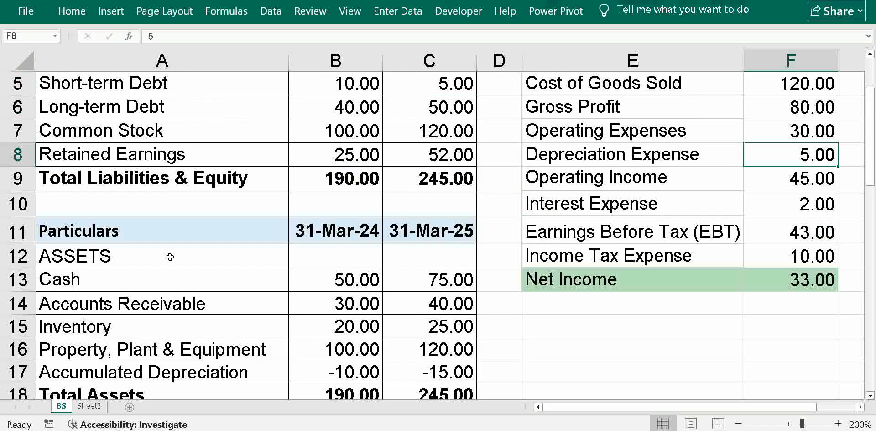
Enter 5 as the Depreciation (Non Cash Activity) amount in C25 of the operating activities section
{"action": "key", "text": "Down"}
{"action": "key", "text": "Down"}
{"action": "key", "text": "Down"}
{"action": "key", "text": "Down"}
{"action": "key", "text": "Down"}
{"action": "key", "text": "Down"}
{"action": "key", "text": "Down"}
{"action": "key", "text": "Down"}
{"action": "key", "text": "Down"}
{"action": "key", "text": "Down"}
{"action": "key", "text": "Down"}
{"action": "key", "text": "Down"}
{"action": "key", "text": "Down"}
{"action": "key", "text": "Down"}
{"action": "key", "text": "Down"}
{"action": "key", "text": "Down"}
{"action": "key", "text": "Down"}
{"action": "key", "text": "Left"}
{"action": "key", "text": "Left"}
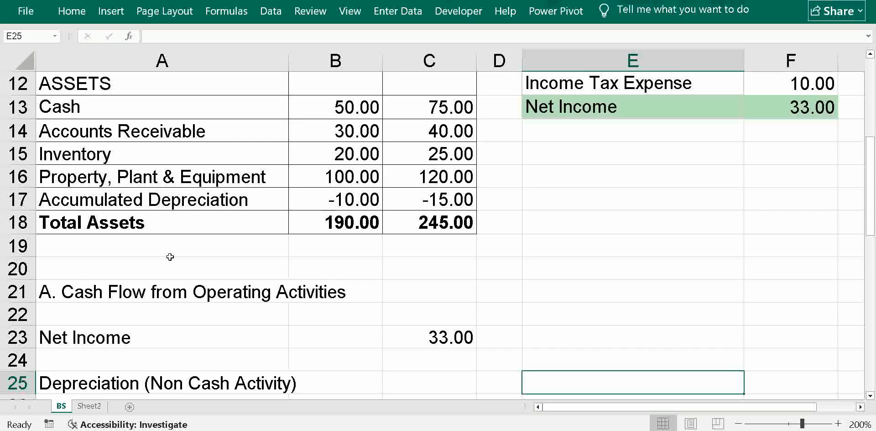
{"action": "key", "text": "Left"}
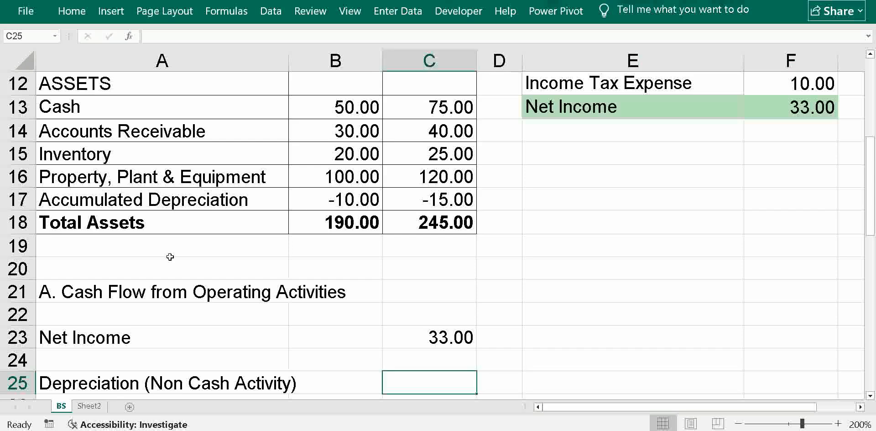
{"action": "type", "text": "5"}
{"action": "key", "text": "Return"}
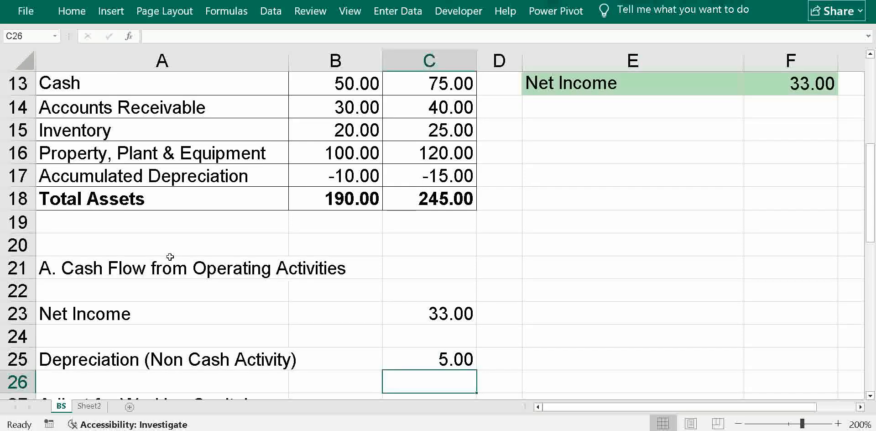
Review the account lines listed under Adjust for Working Capital in the operating activities section
{"action": "key", "text": "Down"}
{"action": "key", "text": "Left"}
{"action": "key", "text": "Left"}
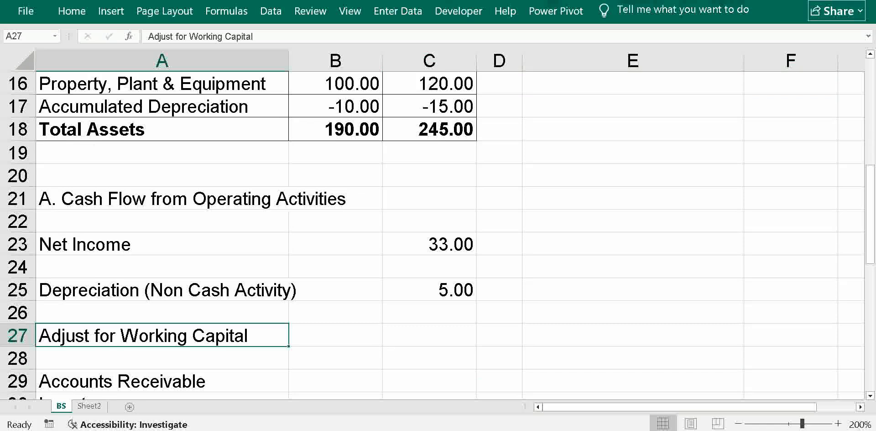
{"action": "key", "text": "Down"}
{"action": "key", "text": "Down"}
{"action": "key", "text": "Down"}
{"action": "key", "text": "Down"}
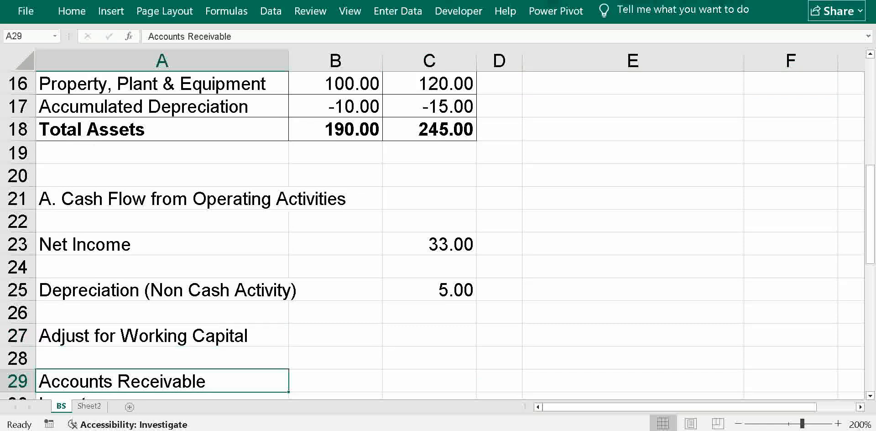
Locate the Accounts Receivable row and its 31-Mar-24 amount in the assets section of the balance sheet
{"action": "key", "text": "Up"}
{"action": "key", "text": "Up"}
{"action": "key", "text": "Up"}
{"action": "key", "text": "Up"}
{"action": "key", "text": "Up"}
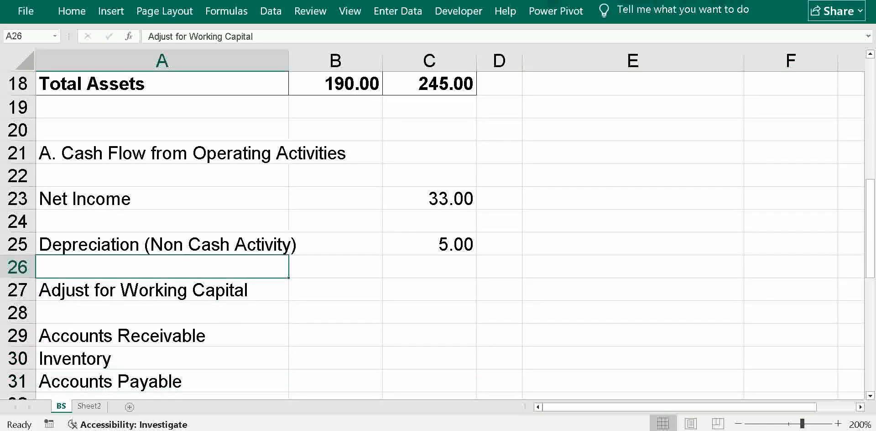
{"action": "key", "text": "Up"}
{"action": "key", "text": "Up"}
{"action": "key", "text": "Up"}
{"action": "key", "text": "Up"}
{"action": "key", "text": "Up"}
{"action": "key", "text": "Up"}
{"action": "key", "text": "Up"}
{"action": "key", "text": "Up"}
{"action": "key", "text": "Up"}
{"action": "key", "text": "Up"}
{"action": "key", "text": "Up"}
{"action": "key", "text": "Up"}
{"action": "key", "text": "Up"}
{"action": "key", "text": "Up"}
{"action": "key", "text": "Up"}
{"action": "key", "text": "Up"}
{"action": "key", "text": "Up"}
{"action": "key", "text": "Up"}
{"action": "key", "text": "Up"}
{"action": "key", "text": "Up"}
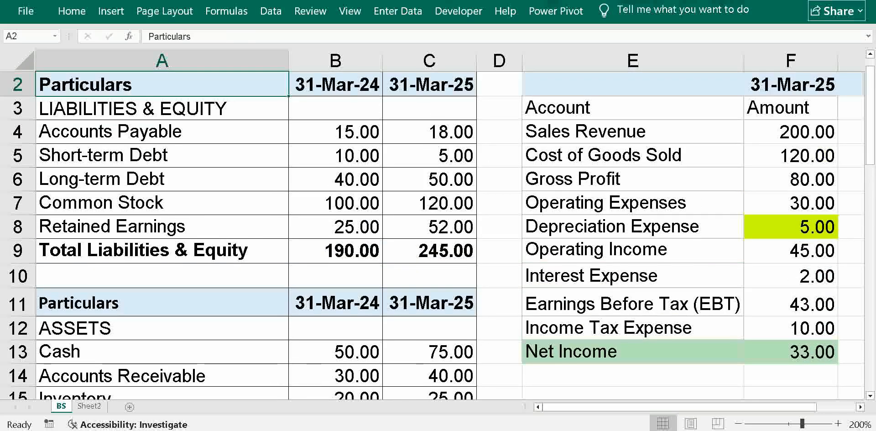
{"action": "key", "text": "Down"}
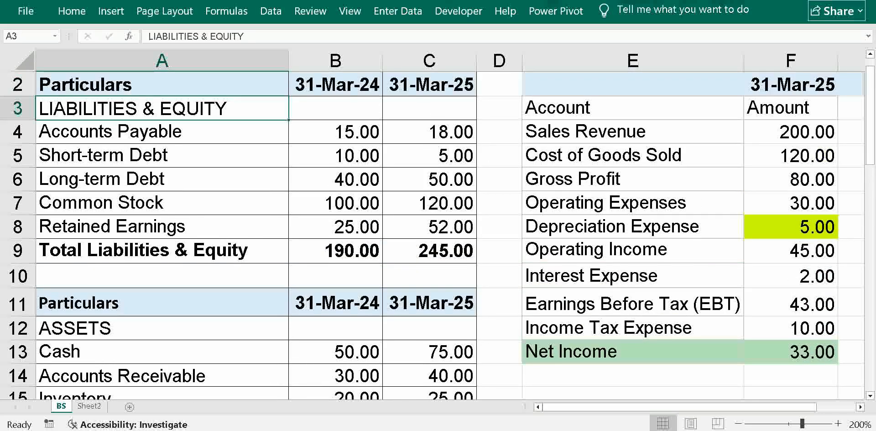
{"action": "key", "text": "Down"}
{"action": "key", "text": "Down"}
{"action": "key", "text": "Down"}
{"action": "key", "text": "Down"}
{"action": "key", "text": "Down"}
{"action": "key", "text": "Down"}
{"action": "key", "text": "Down"}
{"action": "key", "text": "Down"}
{"action": "key", "text": "Down"}
{"action": "key", "text": "Down"}
{"action": "key", "text": "Down"}
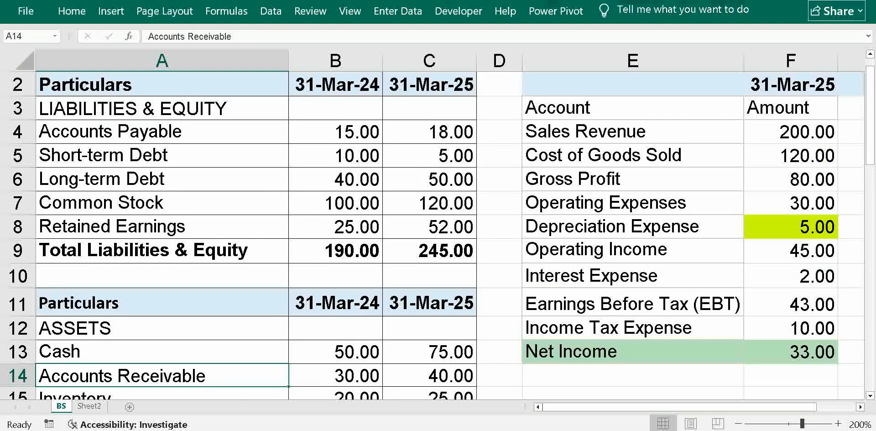
{"action": "key", "text": "Down"}
{"action": "key", "text": "Right"}
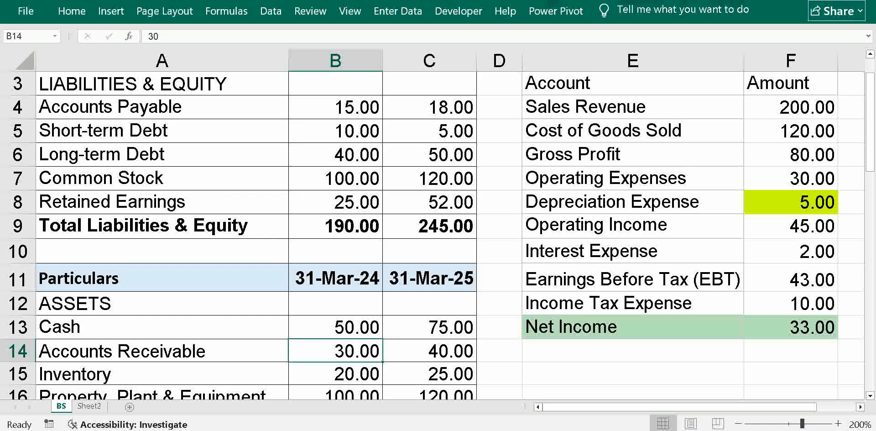
Compare Accounts Receivable between the two balance sheet dates and enter its working capital adjustment of -10 in C29
{"action": "key", "text": "Right"}
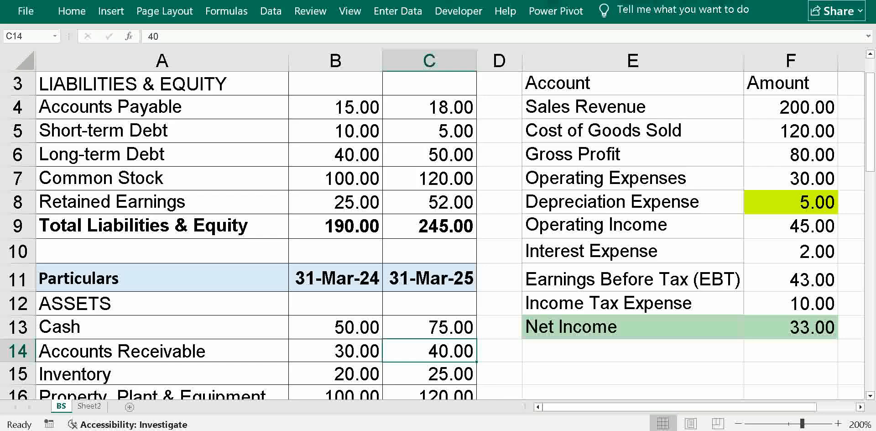
{"action": "key", "text": "Down"}
{"action": "key", "text": "Down"}
{"action": "key", "text": "Down"}
{"action": "key", "text": "Down"}
{"action": "key", "text": "Down"}
{"action": "key", "text": "Down"}
{"action": "key", "text": "Down"}
{"action": "key", "text": "Down"}
{"action": "key", "text": "Down"}
{"action": "key", "text": "Down"}
{"action": "key", "text": "Down"}
{"action": "key", "text": "Down"}
{"action": "key", "text": "Down"}
{"action": "key", "text": "Down"}
{"action": "key", "text": "Down"}
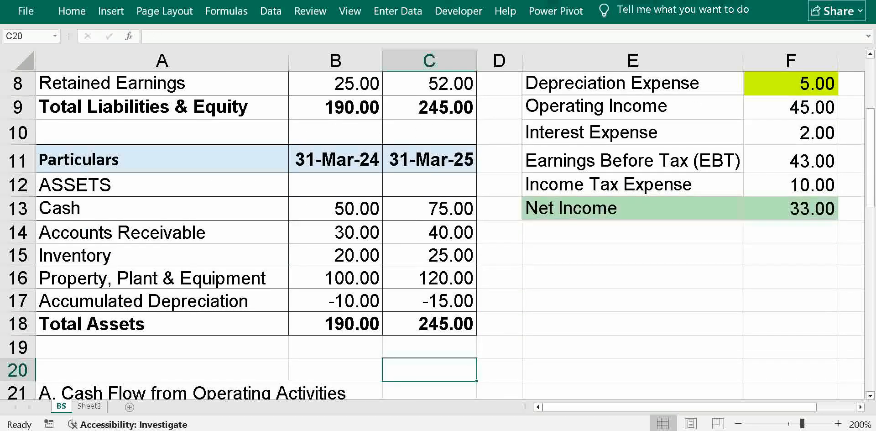
{"action": "key", "text": "Down"}
{"action": "key", "text": "Up"}
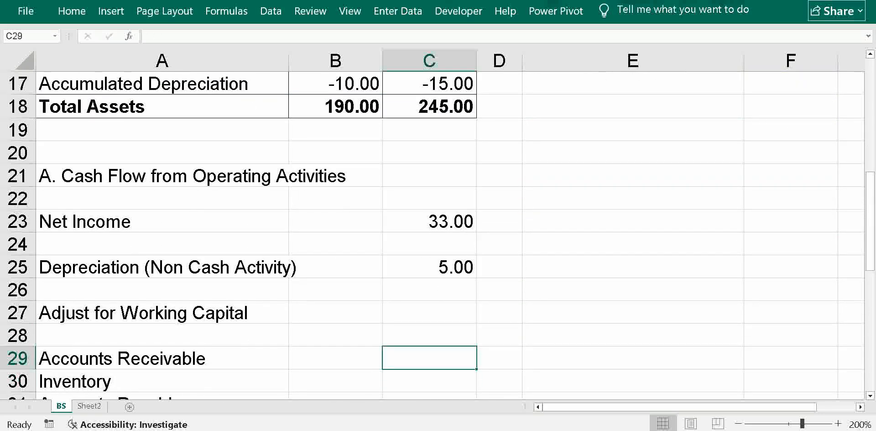
{"action": "type", "text": "-1"}
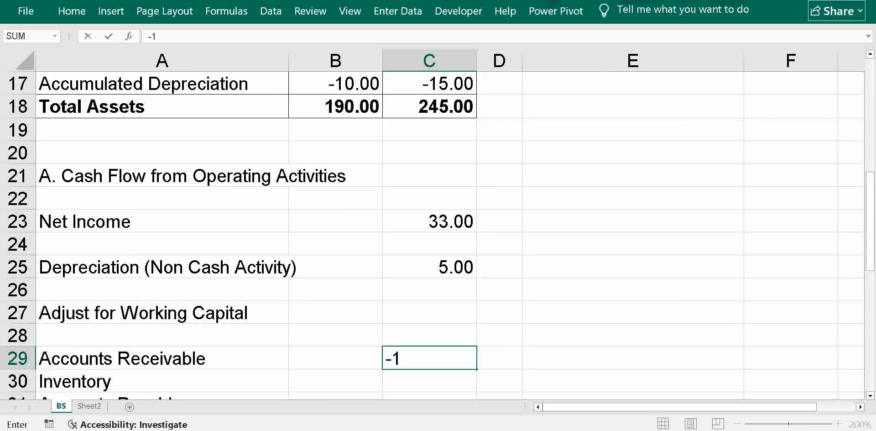
{"action": "type", "text": "0"}
{"action": "key", "text": "Return"}
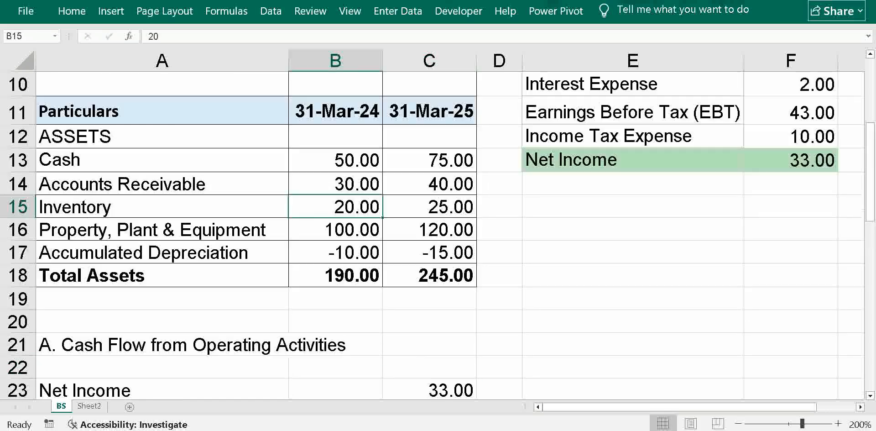
Compare the two Inventory balances in the assets section and enter -5 as the Inventory adjustment in C30
{"action": "key", "text": "Left"}
{"action": "key", "text": "Right"}
{"action": "key", "text": "Right"}
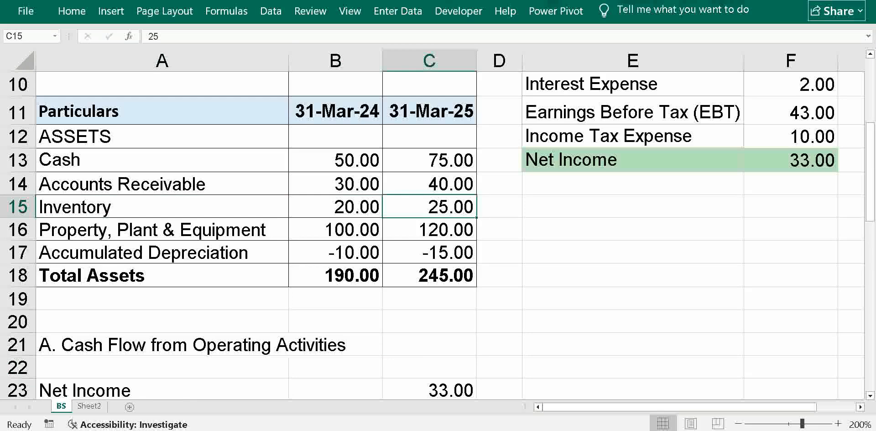
{"action": "key", "text": "Down"}
{"action": "key", "text": "Down"}
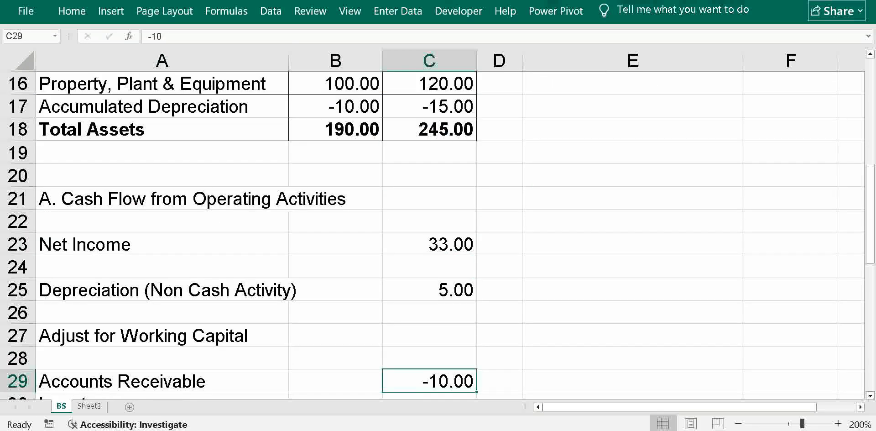
{"action": "key", "text": "Down"}
{"action": "type", "text": "-5"}
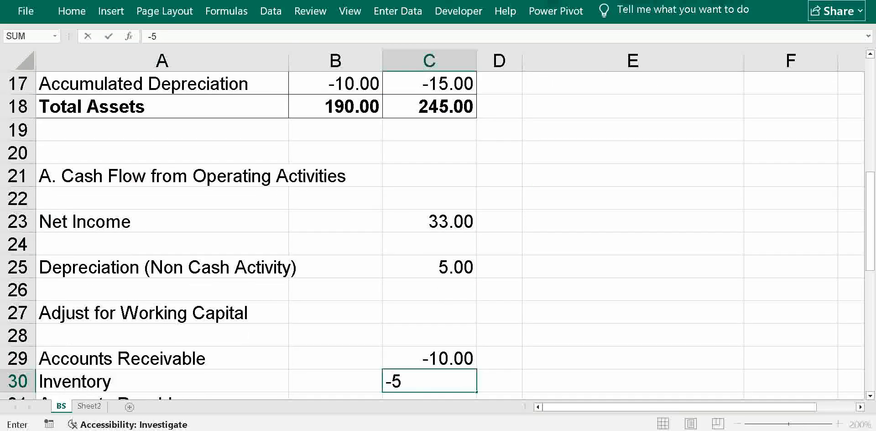
{"action": "key", "text": "Return"}
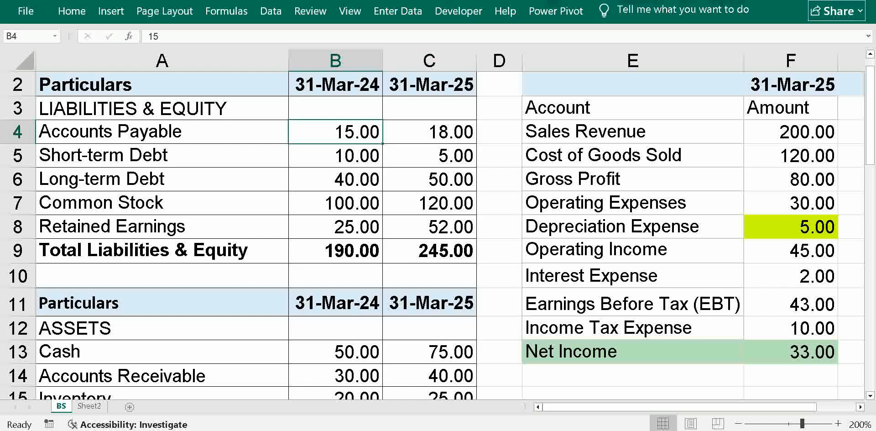
Enter 3 as the Accounts Payable adjustment in C31 of the operating activities section
{"action": "key", "text": "Down"}
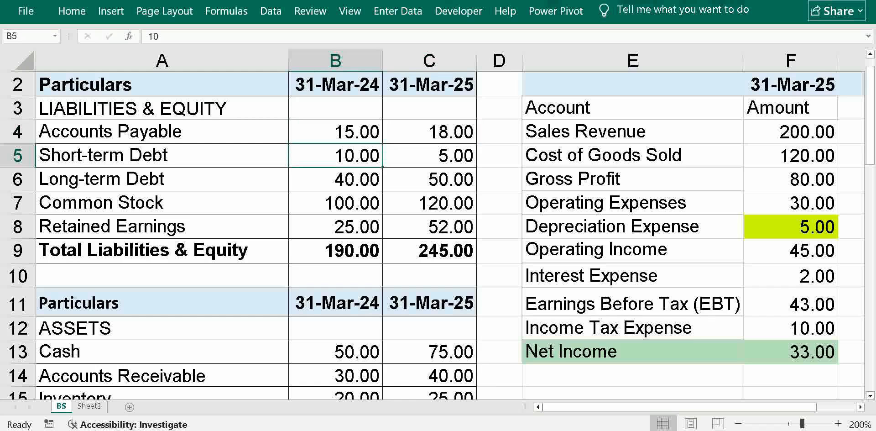
{"action": "key", "text": "Down"}
{"action": "key", "text": "Down"}
{"action": "key", "text": "Down"}
{"action": "key", "text": "Down"}
{"action": "key", "text": "Down"}
{"action": "key", "text": "Down"}
{"action": "key", "text": "Down"}
{"action": "key", "text": "Down"}
{"action": "key", "text": "Down"}
{"action": "key", "text": "Down"}
{"action": "key", "text": "Down"}
{"action": "key", "text": "Down"}
{"action": "key", "text": "Down"}
{"action": "key", "text": "Down"}
{"action": "key", "text": "Down"}
{"action": "key", "text": "Down"}
{"action": "key", "text": "Down"}
{"action": "key", "text": "Down"}
{"action": "key", "text": "Down"}
{"action": "key", "text": "Down"}
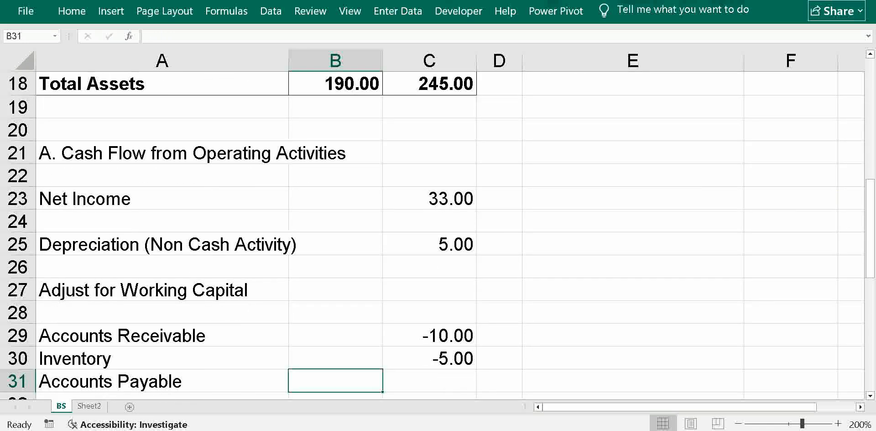
{"action": "key", "text": "Right"}
{"action": "type", "text": "3"}
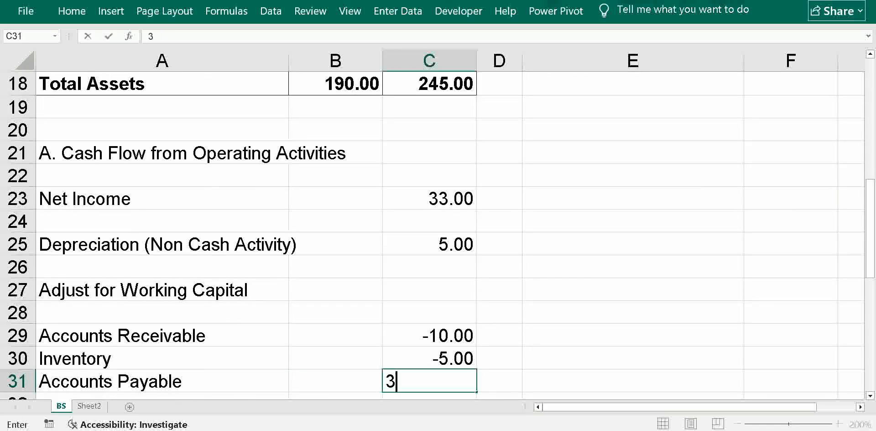
{"action": "key", "text": "Return"}
Find the Fixed Asset line under investing activities and look up the Property, Plant & Equipment amounts in the balance sheet
{"action": "key", "text": "Down"}
{"action": "key", "text": "Down"}
{"action": "key", "text": "Down"}
{"action": "key", "text": "Down"}
{"action": "key", "text": "Down"}
{"action": "key", "text": "Left"}
{"action": "key", "text": "Left"}
{"action": "key", "text": "Up"}
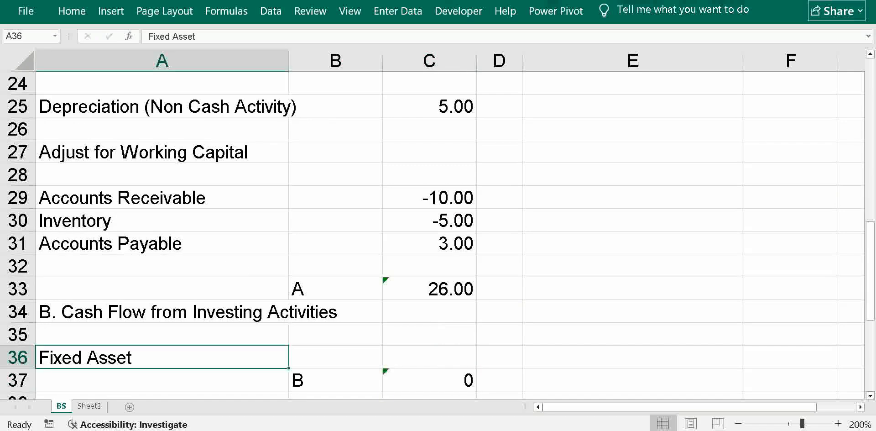
{"action": "key", "text": "Up"}
{"action": "key", "text": "Up"}
{"action": "key", "text": "Up"}
{"action": "key", "text": "Up"}
{"action": "key", "text": "Up"}
{"action": "key", "text": "Up"}
{"action": "key", "text": "Up"}
{"action": "key", "text": "Up"}
{"action": "key", "text": "Up"}
{"action": "key", "text": "Up"}
{"action": "key", "text": "Up"}
{"action": "key", "text": "Up"}
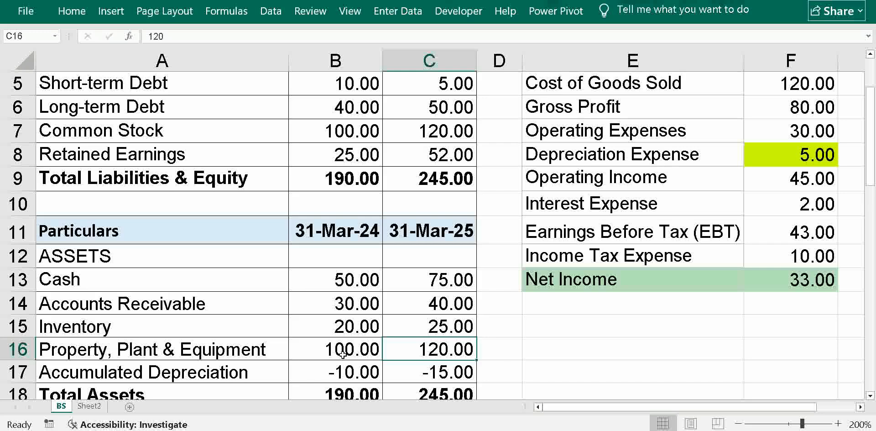
Extend the Fixed Asset label in A36 of the investing activities section to read "Fixed Asset - Addition"
{"action": "key", "text": "Left"}
{"action": "key", "text": "Left"}
{"action": "key", "text": "Down"}
{"action": "key", "text": "Down"}
{"action": "key", "text": "Down"}
{"action": "key", "text": "Down"}
{"action": "key", "text": "Down"}
{"action": "key", "text": "Down"}
{"action": "key", "text": "Down"}
{"action": "key", "text": "Down"}
{"action": "key", "text": "Down"}
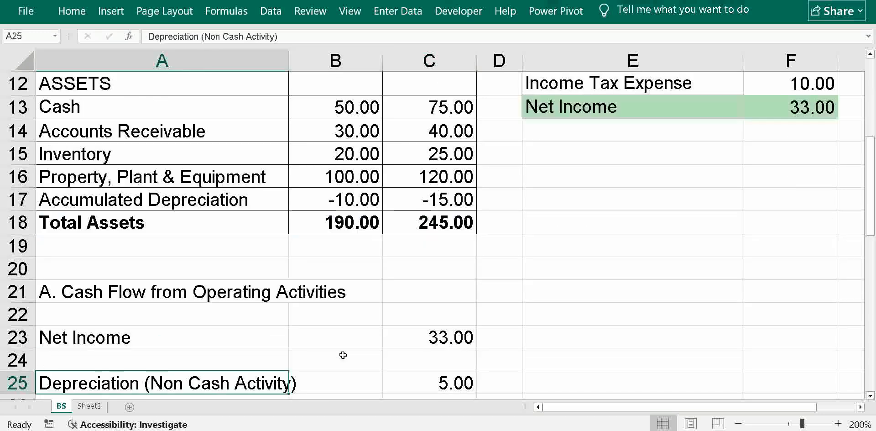
{"action": "key", "text": "Down"}
{"action": "key", "text": "Down"}
{"action": "key", "text": "Down"}
{"action": "key", "text": "Down"}
{"action": "key", "text": "Down"}
{"action": "key", "text": "Down"}
{"action": "key", "text": "Down"}
{"action": "key", "text": "Down"}
{"action": "key", "text": "Down"}
{"action": "key", "text": "Down"}
{"action": "key", "text": "Down"}
{"action": "key", "text": "Down"}
{"action": "key", "text": "Down"}
{"action": "key", "text": "Up"}
{"action": "key", "text": "Up"}
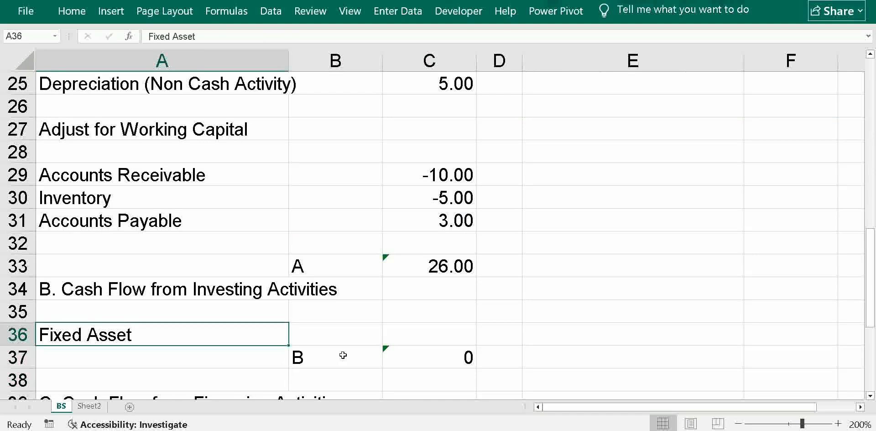
{"action": "left_click", "coordinate": [226, 41]}
{"action": "type", "text": "- "}
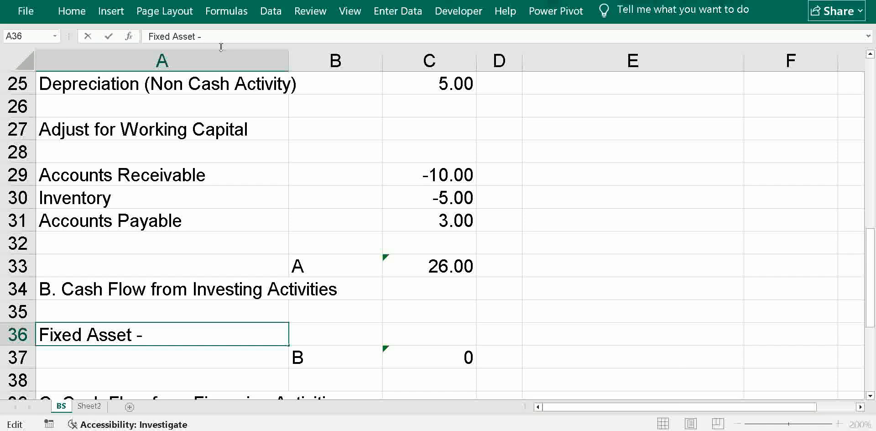
{"action": "type", "text": "Addition"}
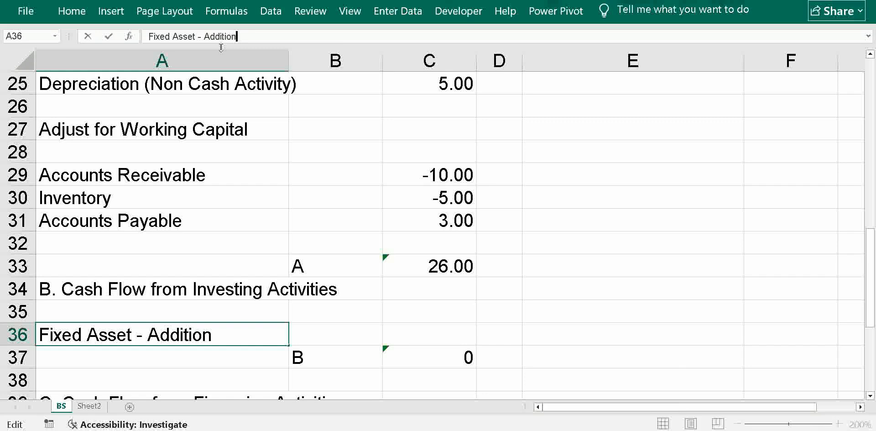
{"action": "key", "text": "Tab"}
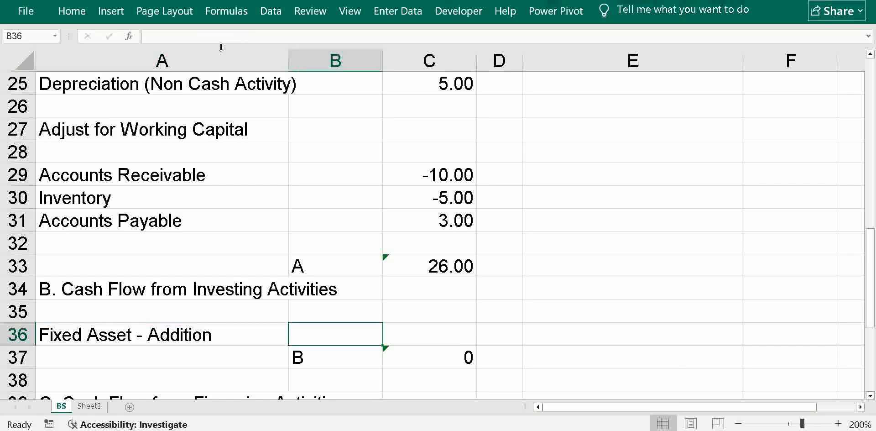
Enter -20 as the fixed asset addition amount in C36
{"action": "key", "text": "Tab"}
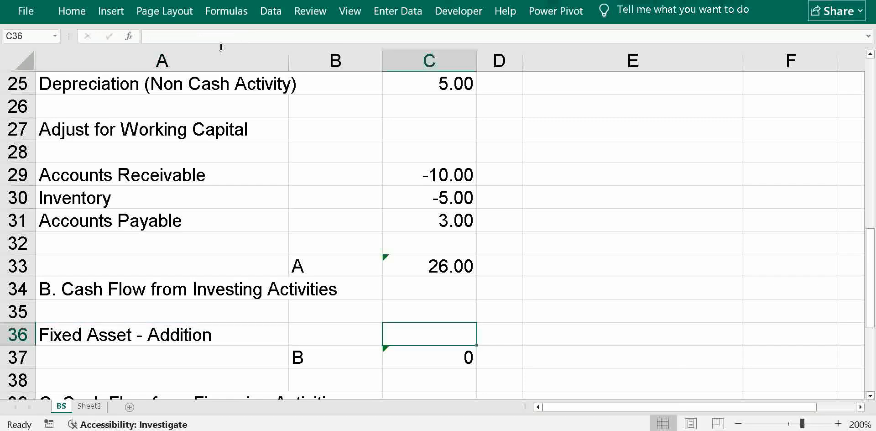
{"action": "type", "text": "-20"}
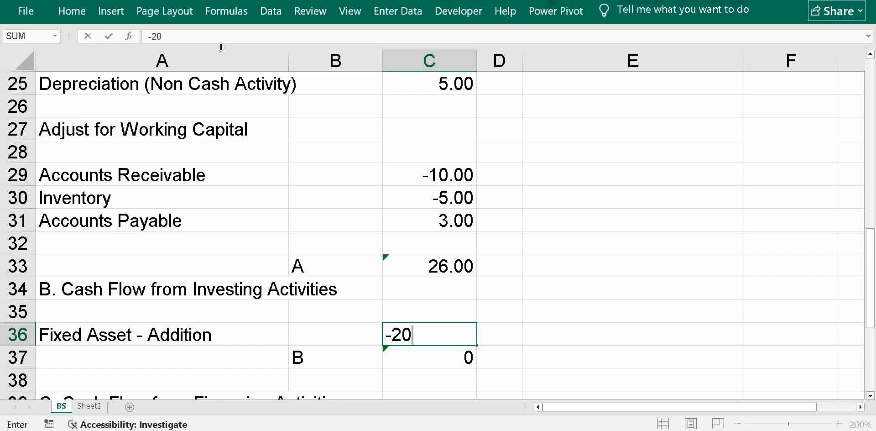
{"action": "key", "text": "Return"}
Review the cash outflow and inflow lines listed under Cash Flow from Financing Activities
{"action": "key", "text": "Down"}
{"action": "key", "text": "Down"}
{"action": "key", "text": "Down"}
{"action": "key", "text": "Down"}
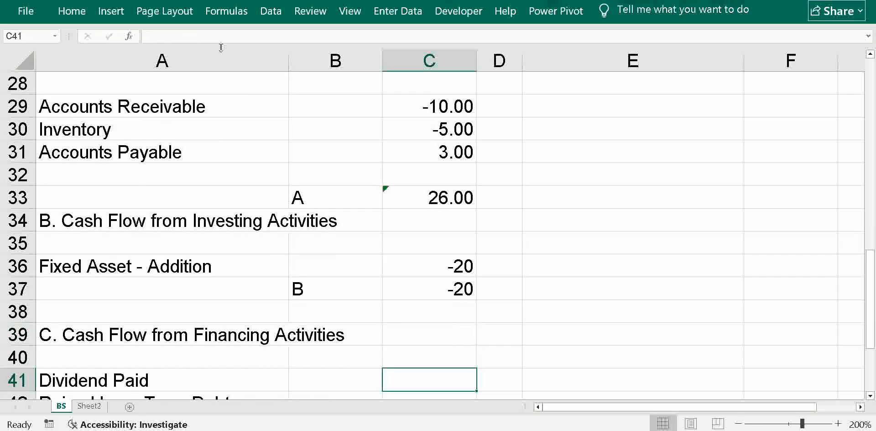
{"action": "key", "text": "Up"}
{"action": "key", "text": "Up"}
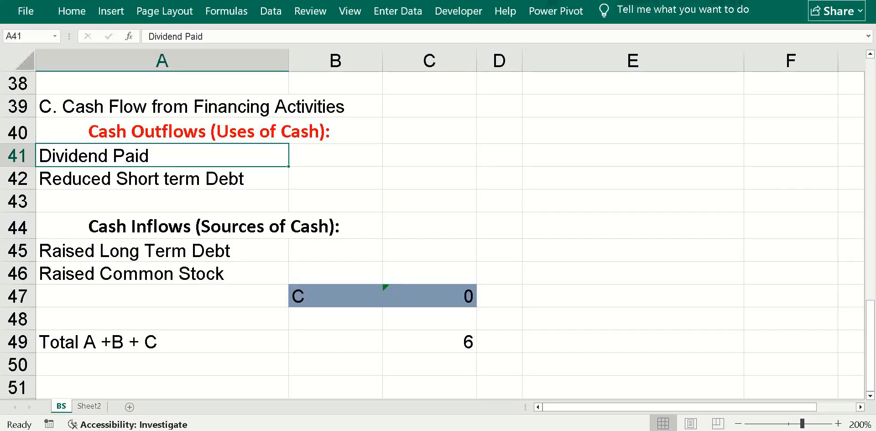
{"action": "key", "text": "Up"}
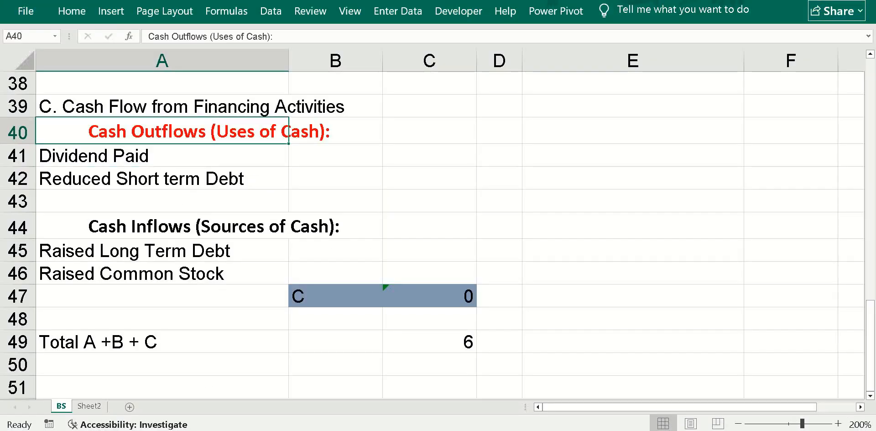
Examine the Cash Outflows (Uses of Cash) heading and the fixed asset line under Cash Flow from Investing Activities
{"action": "key", "text": "Up"}
{"action": "key", "text": "Up"}
{"action": "key", "text": "Up"}
{"action": "key", "text": "Up"}
{"action": "key", "text": "Up"}
{"action": "key", "text": "Up"}
{"action": "key", "text": "Up"}
{"action": "key", "text": "Down"}
{"action": "key", "text": "Down"}
{"action": "key", "text": "Down"}
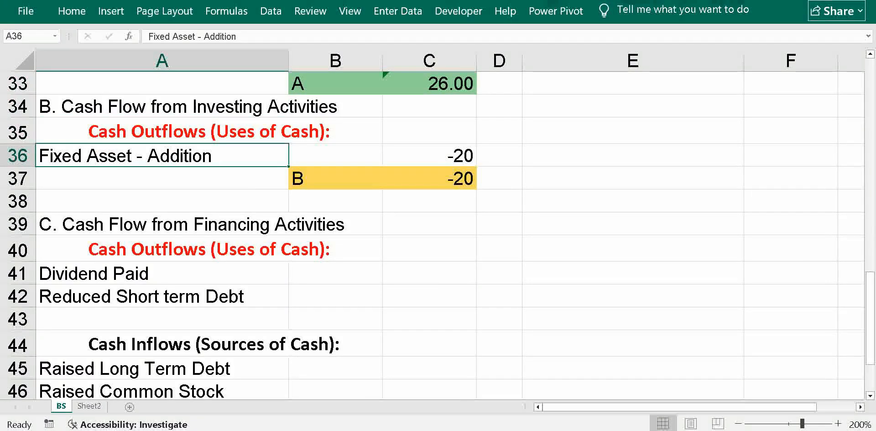
{"action": "left_click", "coordinate": [283, 131]}
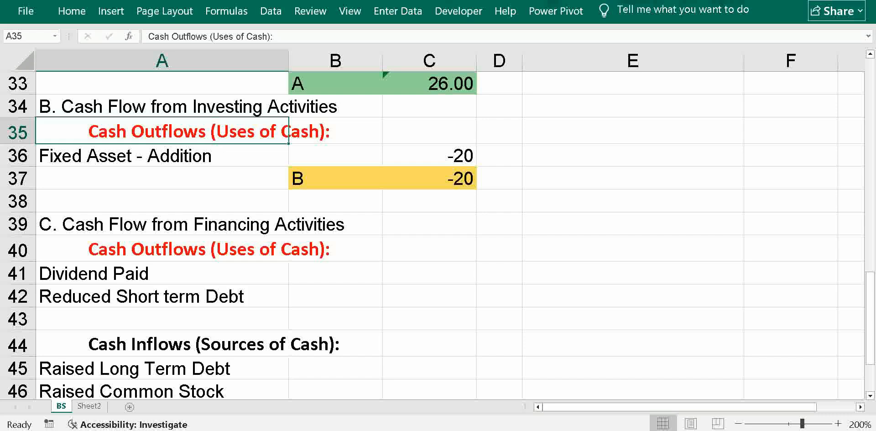
{"action": "key", "text": "Down"}
{"action": "key", "text": "Down"}
{"action": "key", "text": "Down"}
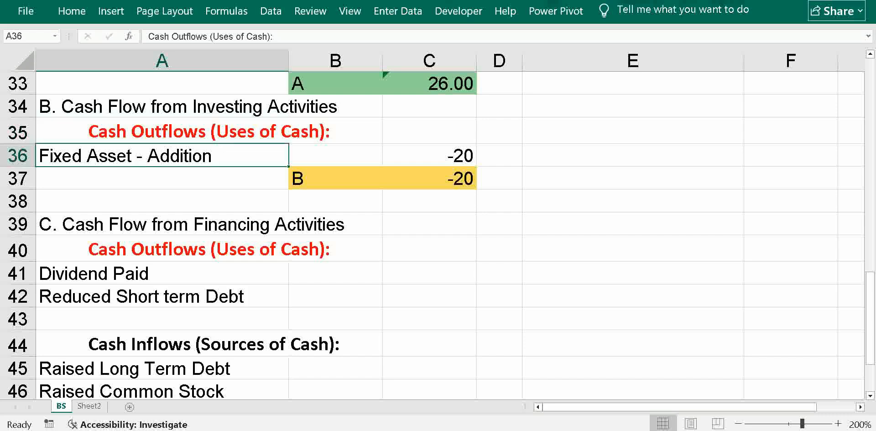
{"action": "key", "text": "Up"}
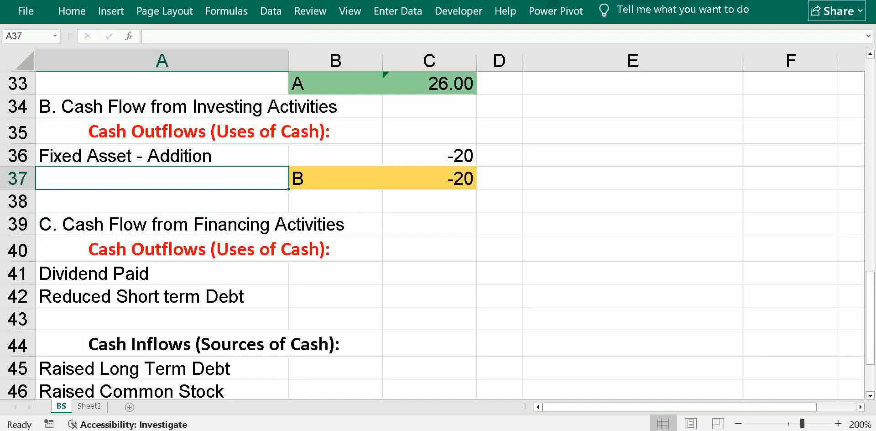
{"action": "key", "text": "Down"}
{"action": "key", "text": "Down"}
{"action": "key", "text": "Down"}
Return to the start of the balance sheet and review the accounts under Liabilities & Equity
{"action": "key", "text": "Up"}
{"action": "key", "text": "Up"}
{"action": "key", "text": "Up"}
{"action": "key", "text": "Up"}
{"action": "key", "text": "Up"}
{"action": "key", "text": "Up"}
{"action": "key", "text": "Up"}
{"action": "key", "text": "Up"}
{"action": "key", "text": "Up"}
{"action": "key", "text": "Up"}
{"action": "key", "text": "Up"}
{"action": "key", "text": "Up"}
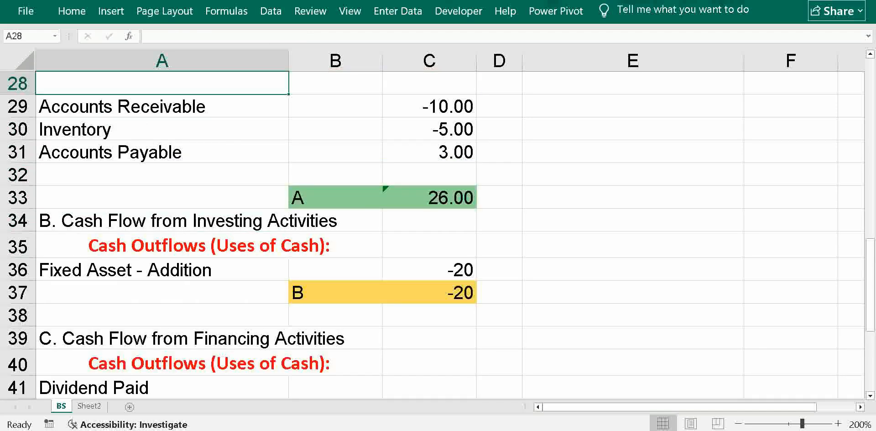
{"action": "key", "text": "ctrl+Home"}
{"action": "key", "text": "Down"}
{"action": "key", "text": "Down"}
{"action": "key", "text": "Down"}
{"action": "key", "text": "Down"}
{"action": "key", "text": "Down"}
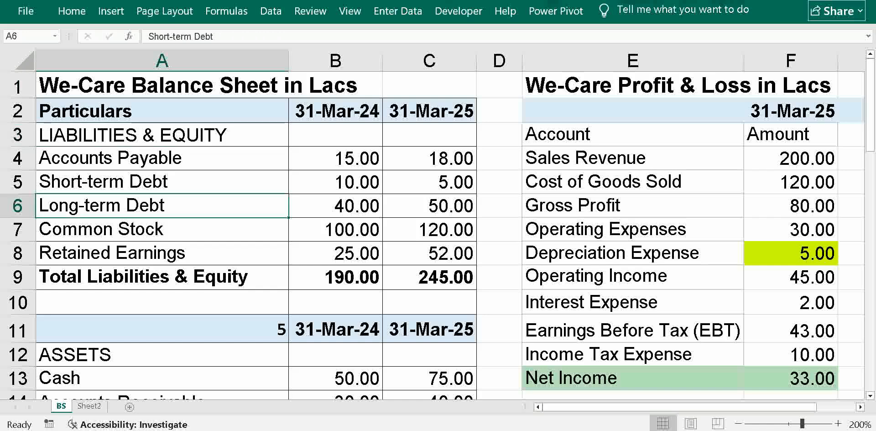
{"action": "key", "text": "Down"}
{"action": "key", "text": "Down"}
{"action": "key", "text": "Up"}
{"action": "key", "text": "Up"}
{"action": "key", "text": "Up"}
{"action": "key", "text": "Up"}
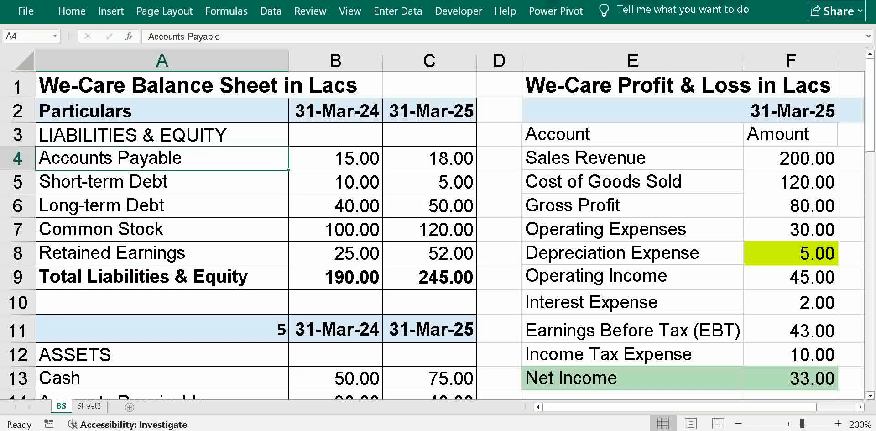
Enter -5 in C42 as the Reduced Short term Debt amount, based on the change in the balance sheet's short-term debt
{"action": "key", "text": "Down"}
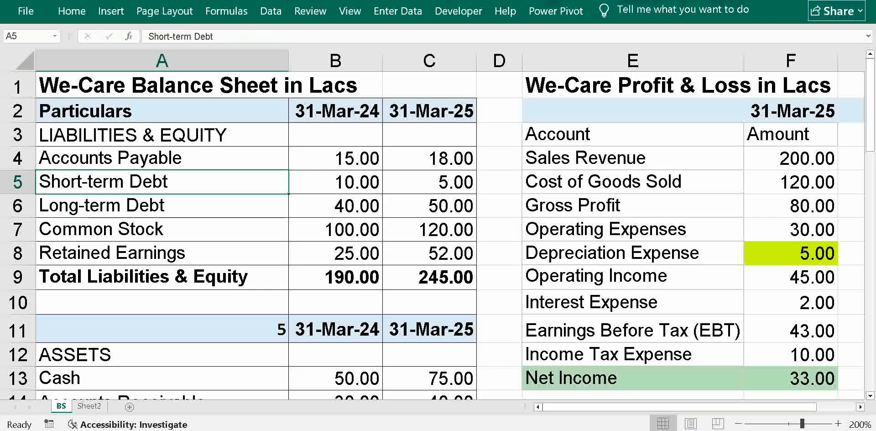
{"action": "key", "text": "Right"}
{"action": "key", "text": "Right"}
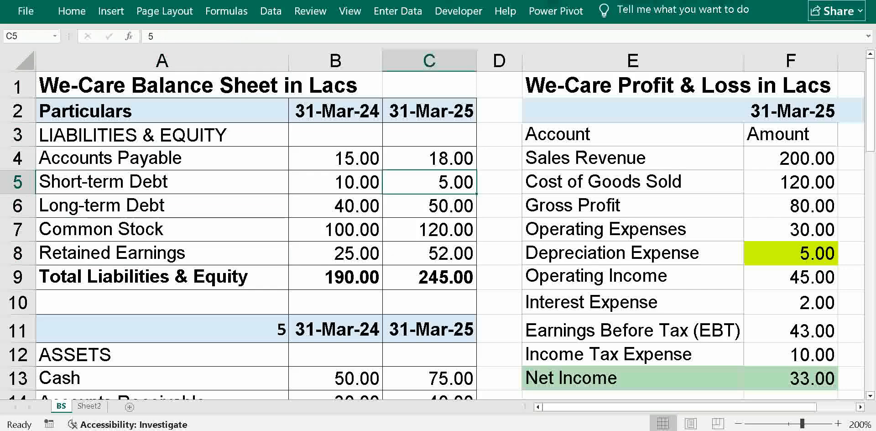
{"action": "key", "text": "Left"}
{"action": "key", "text": "Down"}
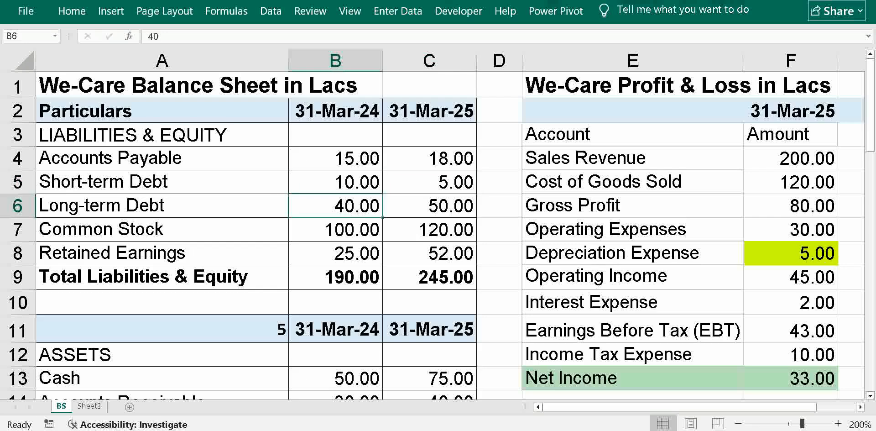
{"action": "key", "text": "Down"}
{"action": "key", "text": "Down"}
{"action": "key", "text": "Down"}
{"action": "key", "text": "Down"}
{"action": "key", "text": "Down"}
{"action": "key", "text": "Down"}
{"action": "key", "text": "Down"}
{"action": "key", "text": "Down"}
{"action": "key", "text": "Down"}
{"action": "key", "text": "Down"}
{"action": "key", "text": "Down"}
{"action": "key", "text": "Down"}
{"action": "key", "text": "Down"}
{"action": "key", "text": "Down"}
{"action": "key", "text": "Down"}
{"action": "key", "text": "Down"}
{"action": "key", "text": "Down"}
{"action": "key", "text": "Down"}
{"action": "key", "text": "Down"}
{"action": "key", "text": "Down"}
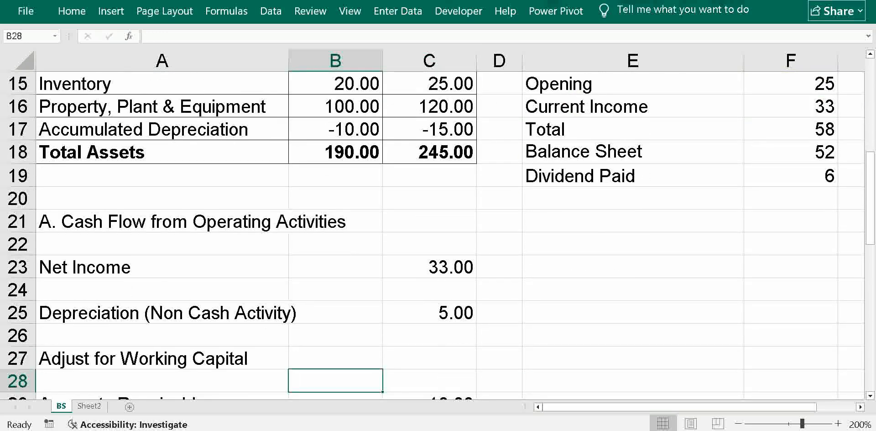
{"action": "key", "text": "Down"}
{"action": "key", "text": "Down"}
{"action": "key", "text": "Down"}
{"action": "key", "text": "Down"}
{"action": "key", "text": "Down"}
{"action": "key", "text": "Down"}
{"action": "key", "text": "Down"}
{"action": "key", "text": "Down"}
{"action": "key", "text": "Down"}
{"action": "key", "text": "Down"}
{"action": "key", "text": "Down"}
{"action": "key", "text": "Down"}
{"action": "key", "text": "Down"}
{"action": "key", "text": "Down"}
{"action": "key", "text": "Down"}
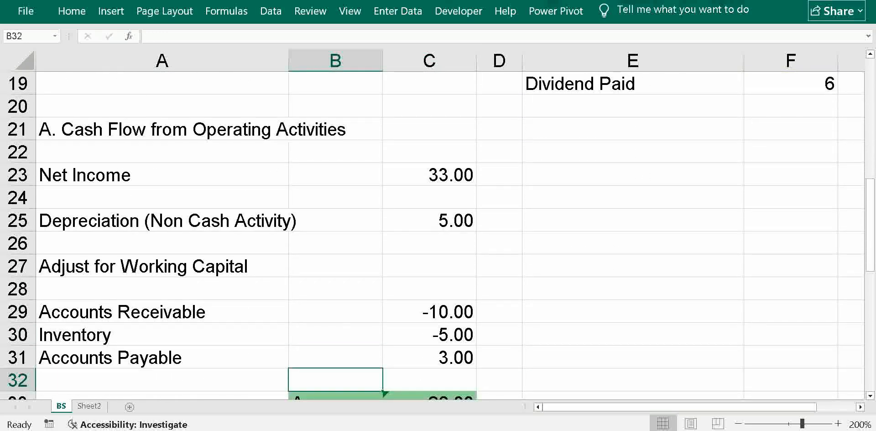
{"action": "key", "text": "Down"}
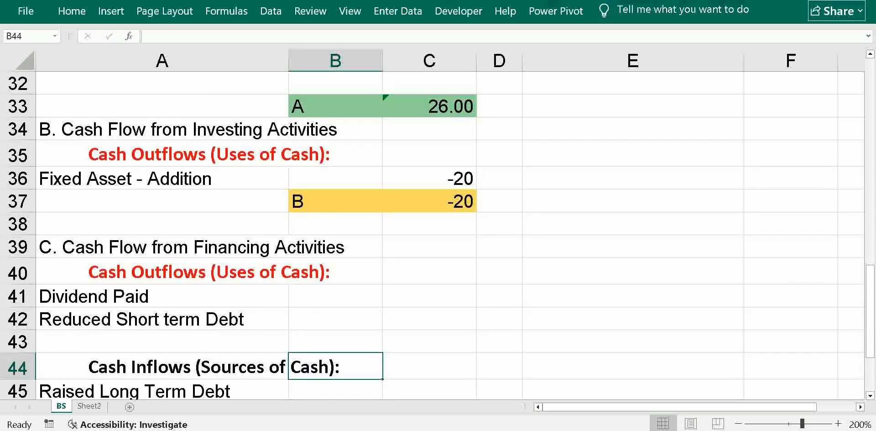
{"action": "key", "text": "Up"}
{"action": "key", "text": "Up"}
{"action": "key", "text": "Up"}
{"action": "key", "text": "Down"}
{"action": "key", "text": "Left"}
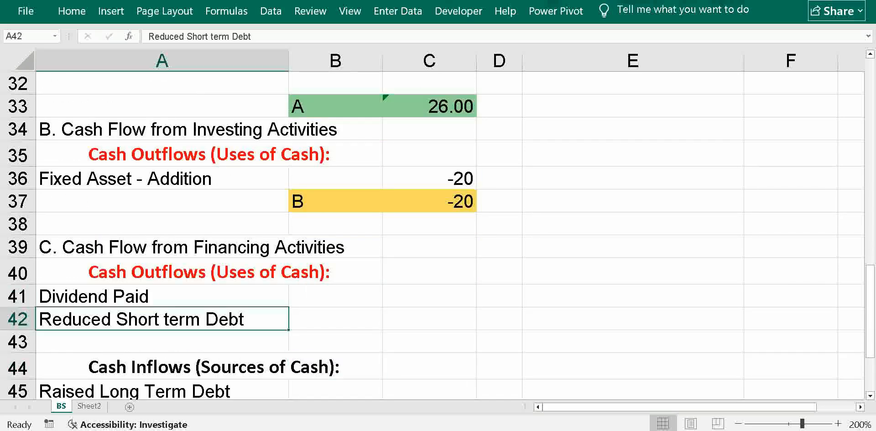
{"action": "key", "text": "Right"}
{"action": "key", "text": "Right"}
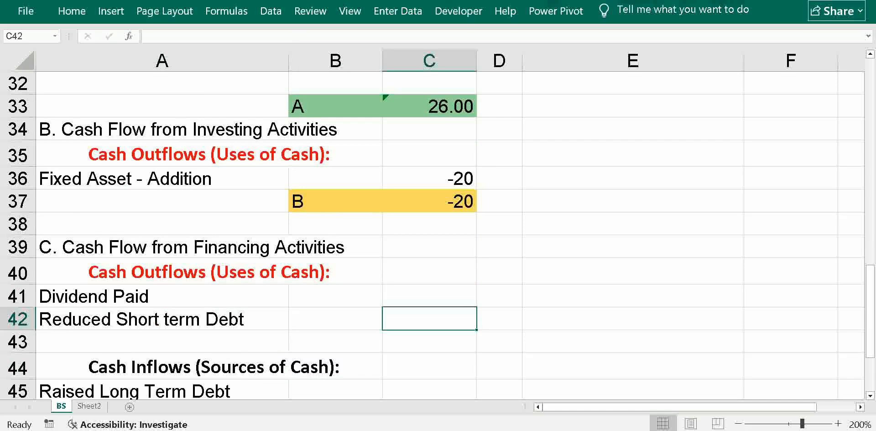
{"action": "type", "text": "-5"}
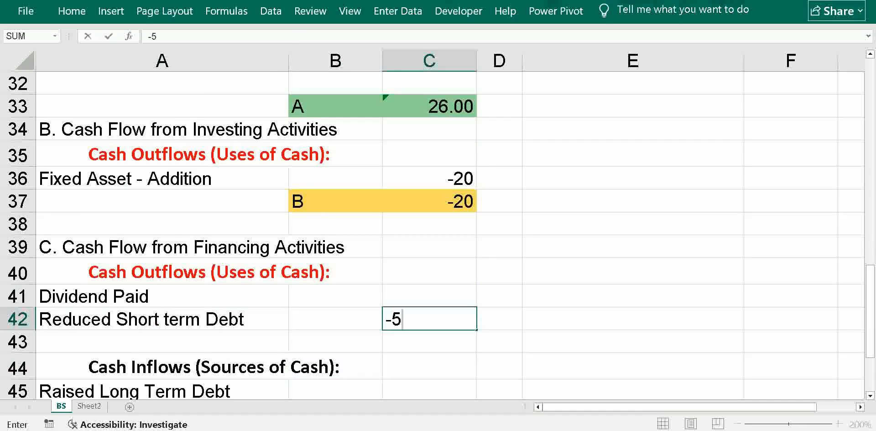
{"action": "key", "text": "Return"}
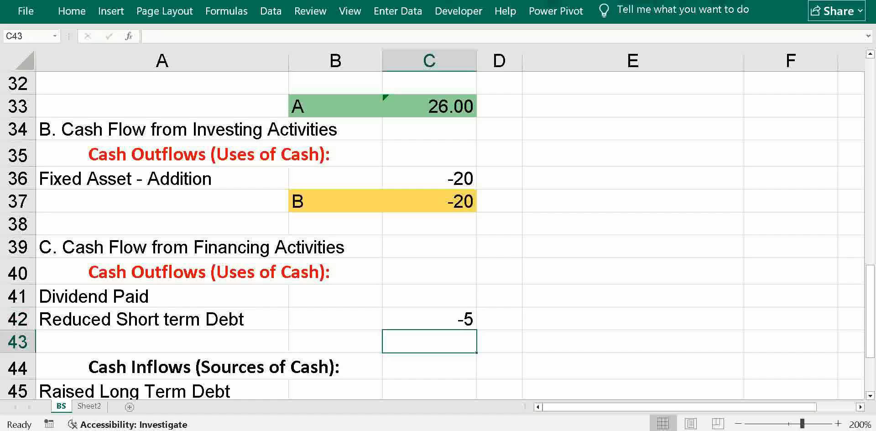
Return to the balance sheet and compare the Long-term Debt balances for the two year-ends
{"action": "key", "text": "Up"}
{"action": "key", "text": "Up"}
{"action": "key", "text": "Down"}
{"action": "key", "text": "Down"}
{"action": "key", "text": "Down"}
{"action": "key", "text": "Down"}
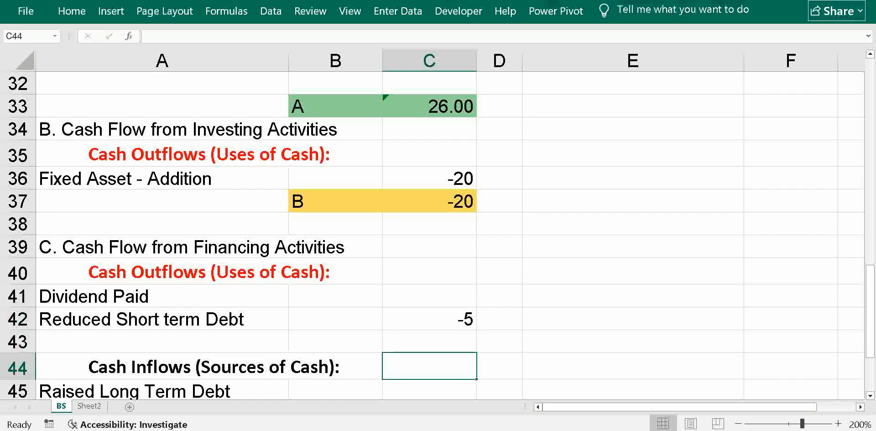
{"action": "key", "text": "Left"}
{"action": "key", "text": "Left"}
{"action": "key", "text": "Up"}
{"action": "key", "text": "Up"}
{"action": "key", "text": "Up"}
{"action": "key", "text": "Up"}
{"action": "key", "text": "Up"}
{"action": "key", "text": "Up"}
{"action": "key", "text": "Up"}
{"action": "key", "text": "Up"}
{"action": "key", "text": "Up"}
{"action": "key", "text": "Up"}
{"action": "key", "text": "Up"}
{"action": "key", "text": "Up"}
{"action": "key", "text": "Up"}
{"action": "key", "text": "Up"}
{"action": "key", "text": "Up"}
{"action": "key", "text": "Up"}
{"action": "key", "text": "Up"}
{"action": "key", "text": "Up"}
{"action": "key", "text": "Up"}
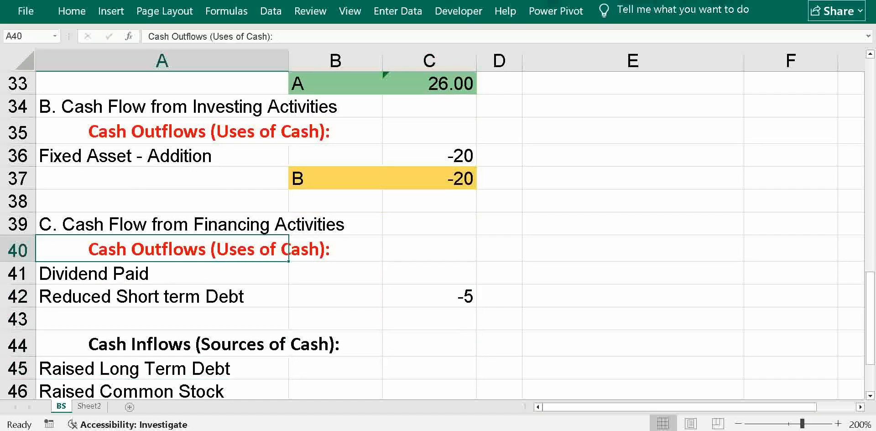
{"action": "key", "text": "ctrl+Home"}
{"action": "key", "text": "Down"}
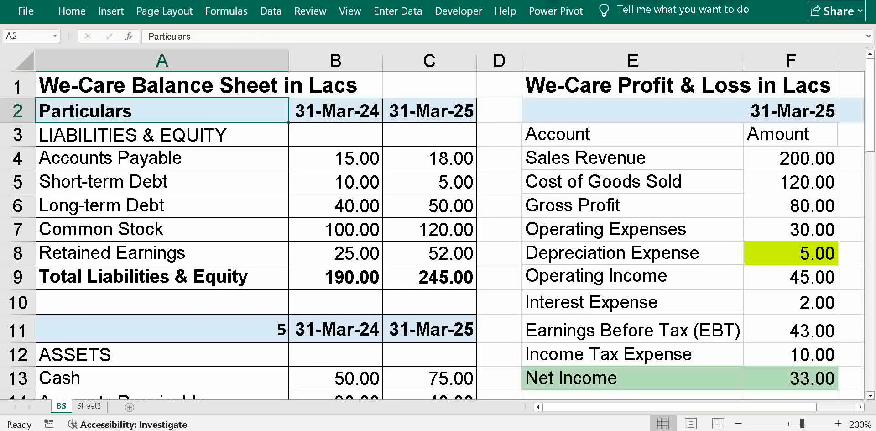
{"action": "key", "text": "Down"}
{"action": "key", "text": "Down"}
{"action": "key", "text": "Down"}
{"action": "key", "text": "Down"}
{"action": "key", "text": "Up"}
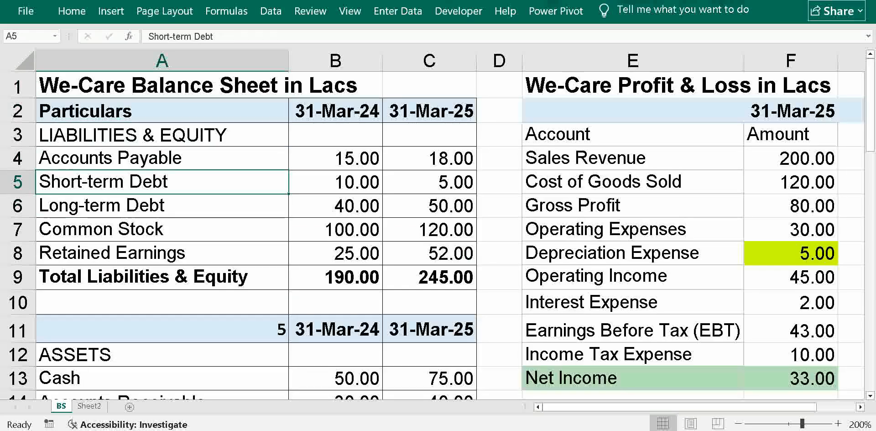
{"action": "key", "text": "Down"}
{"action": "key", "text": "Right"}
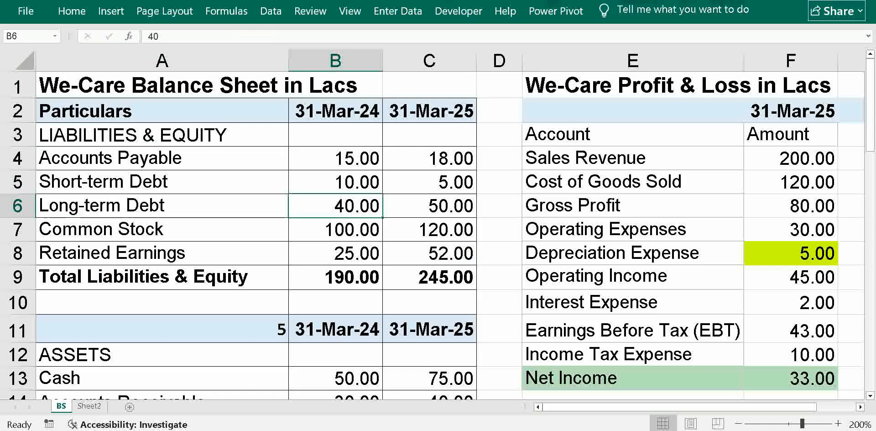
{"action": "key", "text": "Right"}
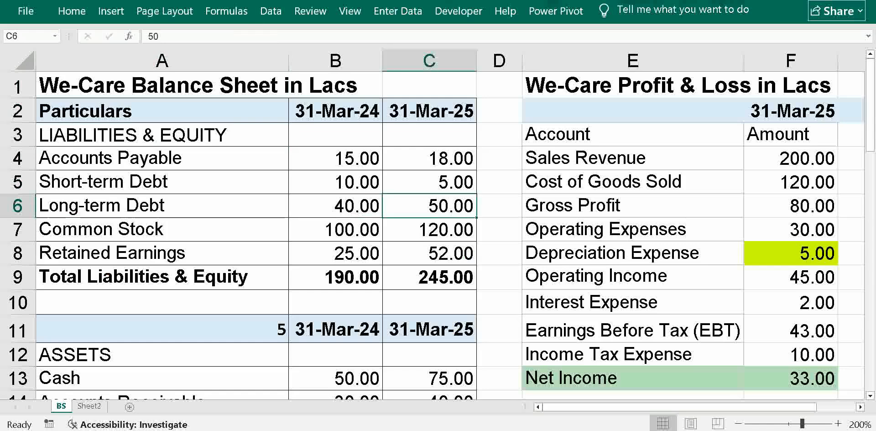
Enter 10 as the Raised Long Term Debt amount in C45 under the financing cash inflows
{"action": "key", "text": "Down"}
{"action": "key", "text": "Down"}
{"action": "key", "text": "Down"}
{"action": "key", "text": "Down"}
{"action": "key", "text": "Down"}
{"action": "key", "text": "Down"}
{"action": "key", "text": "Down"}
{"action": "key", "text": "Down"}
{"action": "key", "text": "Down"}
{"action": "key", "text": "Down"}
{"action": "key", "text": "Down"}
{"action": "key", "text": "Down"}
{"action": "key", "text": "Down"}
{"action": "key", "text": "Down"}
{"action": "key", "text": "Down"}
{"action": "key", "text": "Down"}
{"action": "key", "text": "Down"}
{"action": "key", "text": "Down"}
{"action": "key", "text": "Down"}
{"action": "key", "text": "Down"}
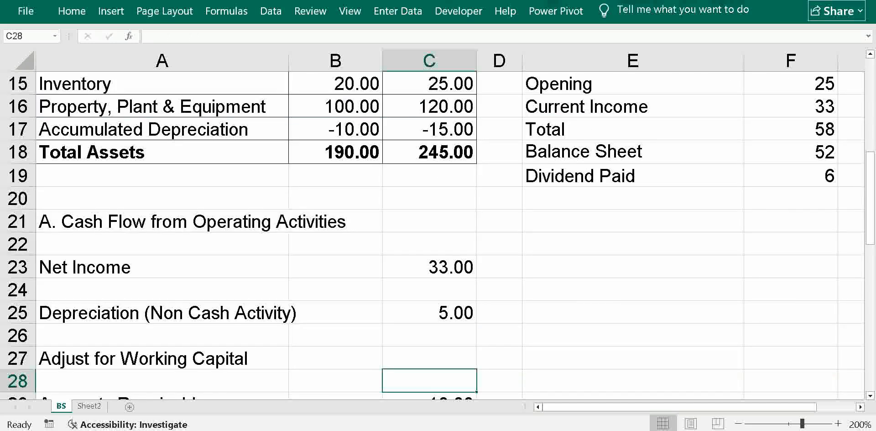
{"action": "key", "text": "Down"}
{"action": "key", "text": "Down"}
{"action": "key", "text": "Down"}
{"action": "key", "text": "Down"}
{"action": "key", "text": "Down"}
{"action": "key", "text": "Down"}
{"action": "key", "text": "Down"}
{"action": "key", "text": "Down"}
{"action": "key", "text": "Down"}
{"action": "key", "text": "Down"}
{"action": "key", "text": "Down"}
{"action": "key", "text": "Down"}
{"action": "key", "text": "Down"}
{"action": "key", "text": "Down"}
{"action": "key", "text": "Down"}
{"action": "key", "text": "Down"}
{"action": "key", "text": "Down"}
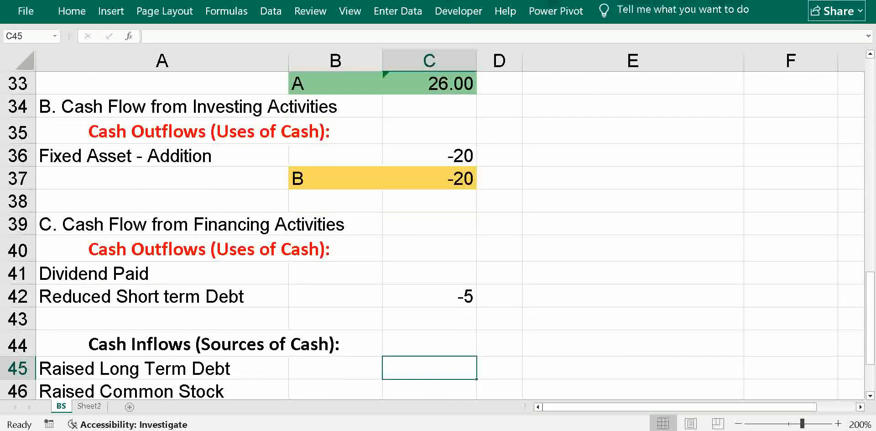
{"action": "type", "text": "10"}
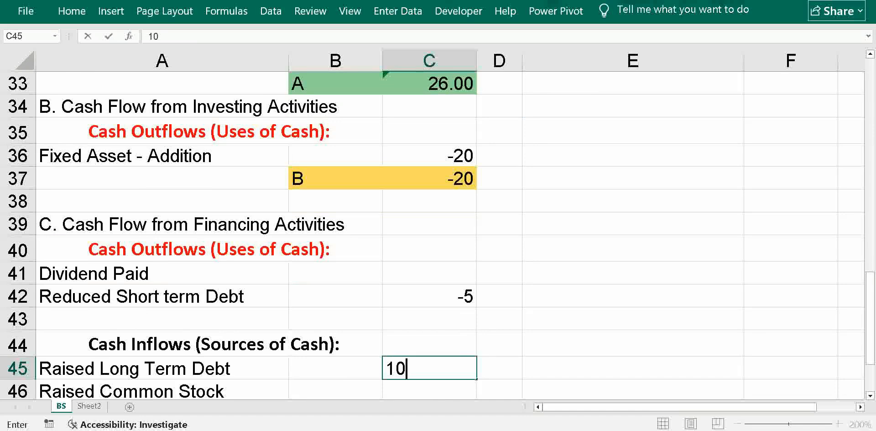
{"action": "key", "text": "Return"}
Return to the balance sheet and compare the Common Stock balances for the two year-ends
{"action": "key", "text": "Left"}
{"action": "key", "text": "Left"}
{"action": "key", "text": "Up"}
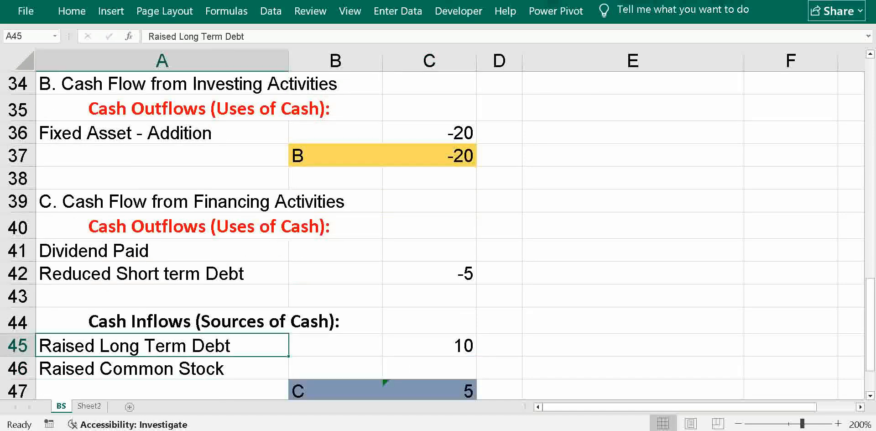
{"action": "key", "text": "Up"}
{"action": "key", "text": "Up"}
{"action": "key", "text": "Up"}
{"action": "key", "text": "Up"}
{"action": "key", "text": "Up"}
{"action": "key", "text": "Up"}
{"action": "key", "text": "Up"}
{"action": "key", "text": "Up"}
{"action": "key", "text": "Up"}
{"action": "key", "text": "Up"}
{"action": "key", "text": "Up"}
{"action": "key", "text": "Up"}
{"action": "key", "text": "Up"}
{"action": "key", "text": "Up"}
{"action": "key", "text": "Up"}
{"action": "key", "text": "Up"}
{"action": "key", "text": "Up"}
{"action": "key", "text": "Up"}
{"action": "key", "text": "Up"}
{"action": "key", "text": "Up"}
{"action": "key", "text": "Up"}
{"action": "key", "text": "Up"}
{"action": "key", "text": "Up"}
{"action": "key", "text": "Up"}
{"action": "key", "text": "Up"}
{"action": "key", "text": "Up"}
{"action": "key", "text": "Up"}
{"action": "key", "text": "Up"}
{"action": "key", "text": "Up"}
{"action": "key", "text": "Up"}
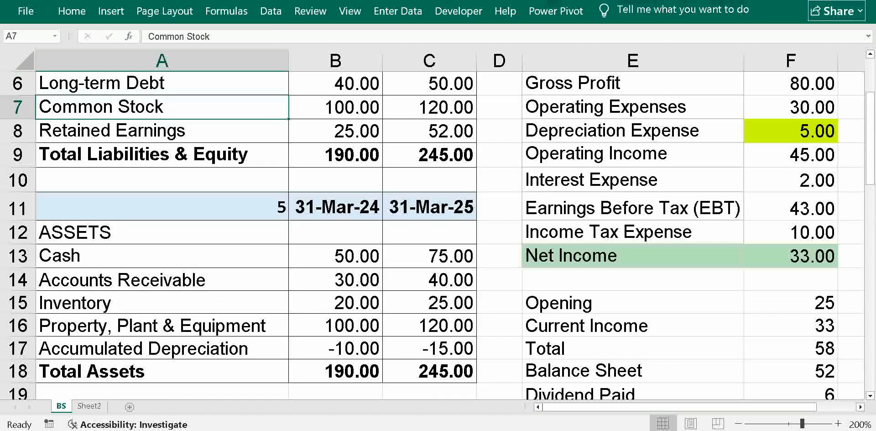
{"action": "key", "text": "Down"}
{"action": "key", "text": "Down"}
{"action": "key", "text": "Down"}
{"action": "key", "text": "Down"}
{"action": "key", "text": "Down"}
{"action": "key", "text": "Down"}
{"action": "key", "text": "Up"}
{"action": "key", "text": "Up"}
{"action": "key", "text": "Up"}
{"action": "key", "text": "Up"}
{"action": "key", "text": "Up"}
{"action": "key", "text": "Up"}
{"action": "key", "text": "Up"}
{"action": "key", "text": "Right"}
{"action": "key", "text": "Right"}
{"action": "key", "text": "Down"}
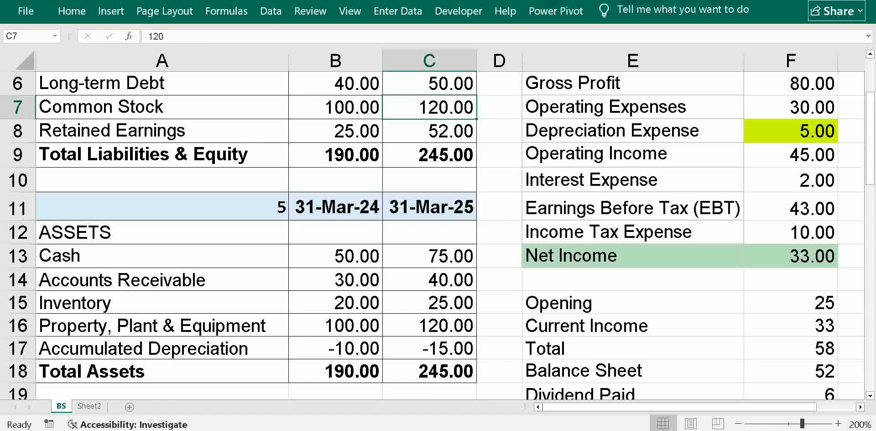
Enter 20 as the Raised Common Stock amount in C46 under the financing cash inflows
{"action": "key", "text": "Down"}
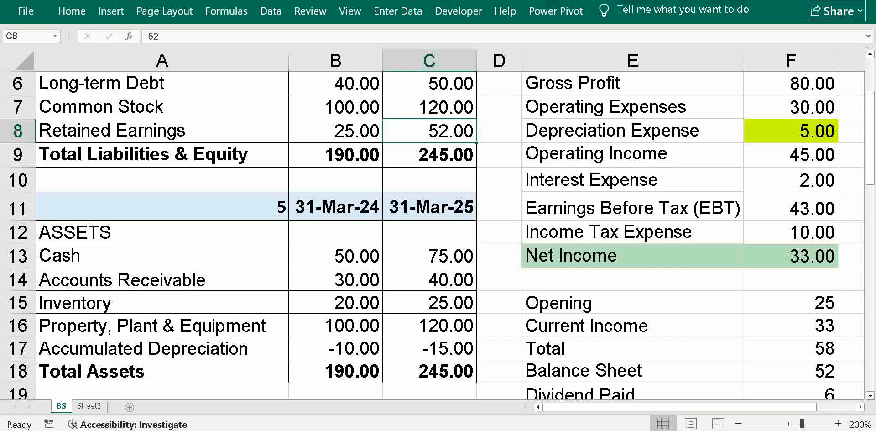
{"action": "key", "text": "Down"}
{"action": "key", "text": "Down"}
{"action": "key", "text": "Down"}
{"action": "key", "text": "Down"}
{"action": "key", "text": "Down"}
{"action": "key", "text": "Down"}
{"action": "key", "text": "Down"}
{"action": "key", "text": "Down"}
{"action": "key", "text": "Down"}
{"action": "key", "text": "Down"}
{"action": "key", "text": "Down"}
{"action": "key", "text": "Down"}
{"action": "key", "text": "Down"}
{"action": "key", "text": "Down"}
{"action": "key", "text": "Down"}
{"action": "key", "text": "Down"}
{"action": "key", "text": "Down"}
{"action": "key", "text": "Down"}
{"action": "key", "text": "Down"}
{"action": "key", "text": "Down"}
{"action": "key", "text": "Up"}
{"action": "key", "text": "Down"}
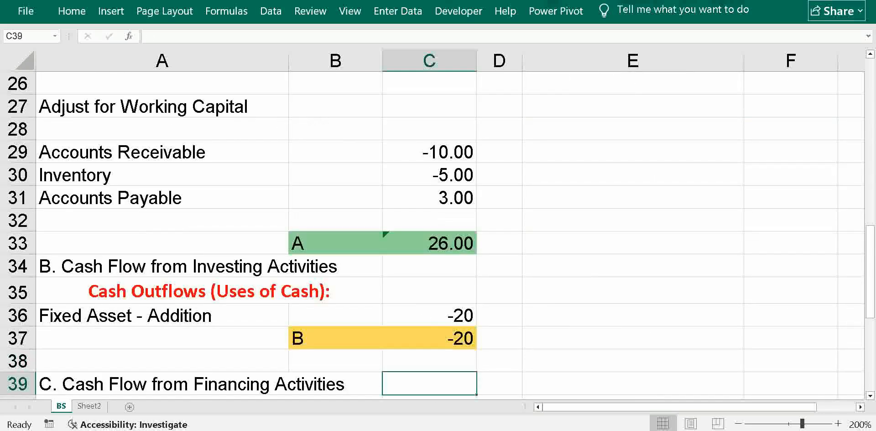
{"action": "key", "text": "Down"}
{"action": "key", "text": "Down"}
{"action": "key", "text": "Down"}
{"action": "key", "text": "Down"}
{"action": "key", "text": "Down"}
{"action": "key", "text": "Down"}
{"action": "key", "text": "Down"}
{"action": "key", "text": "Down"}
{"action": "key", "text": "Down"}
{"action": "key", "text": "Up"}
{"action": "key", "text": "Up"}
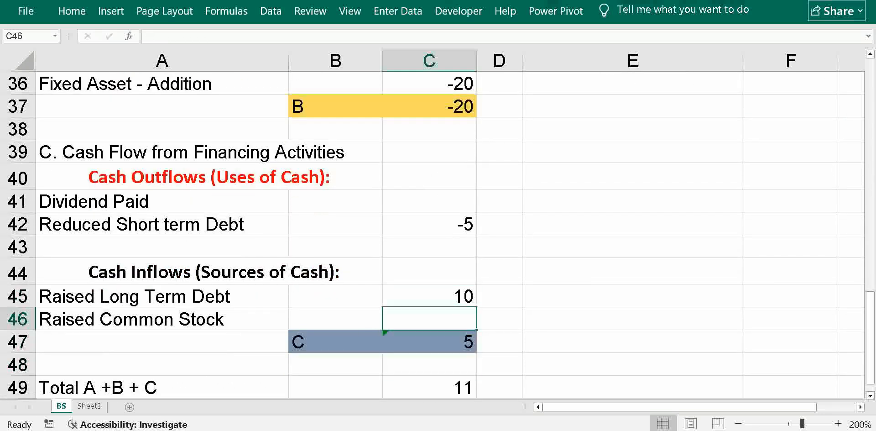
{"action": "type", "text": "20"}
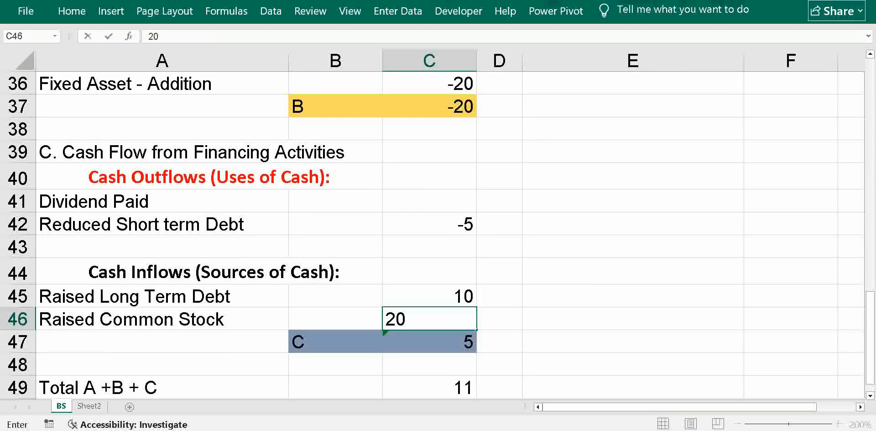
{"action": "key", "text": "Return"}
Go back to the balance sheet's Liabilities & Equity section and compare the Retained Earnings balances for the two year-ends
{"action": "key", "text": "Up"}
{"action": "key", "text": "Up"}
{"action": "key", "text": "Up"}
{"action": "key", "text": "Up"}
{"action": "key", "text": "Up"}
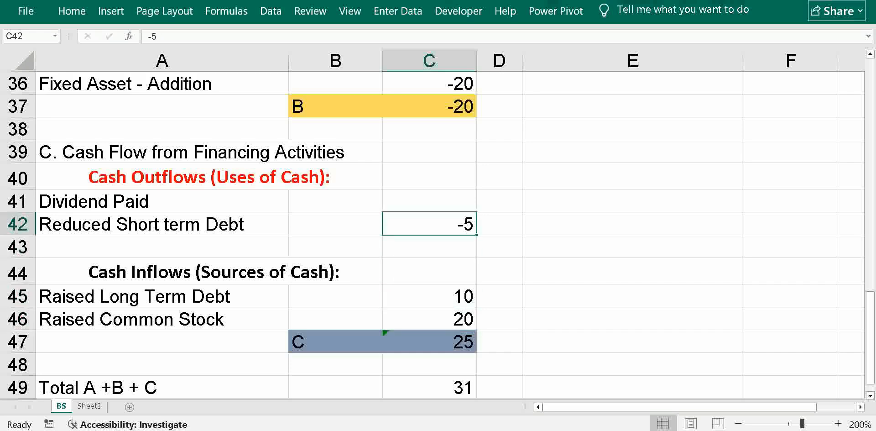
{"action": "key", "text": "Up"}
{"action": "key", "text": "Up"}
{"action": "key", "text": "Up"}
{"action": "key", "text": "Up"}
{"action": "key", "text": "Up"}
{"action": "key", "text": "Up"}
{"action": "key", "text": "Up"}
{"action": "key", "text": "Up"}
{"action": "key", "text": "Up"}
{"action": "key", "text": "Up"}
{"action": "key", "text": "Up"}
{"action": "key", "text": "Up"}
{"action": "key", "text": "Up"}
{"action": "key", "text": "Up"}
{"action": "key", "text": "Up"}
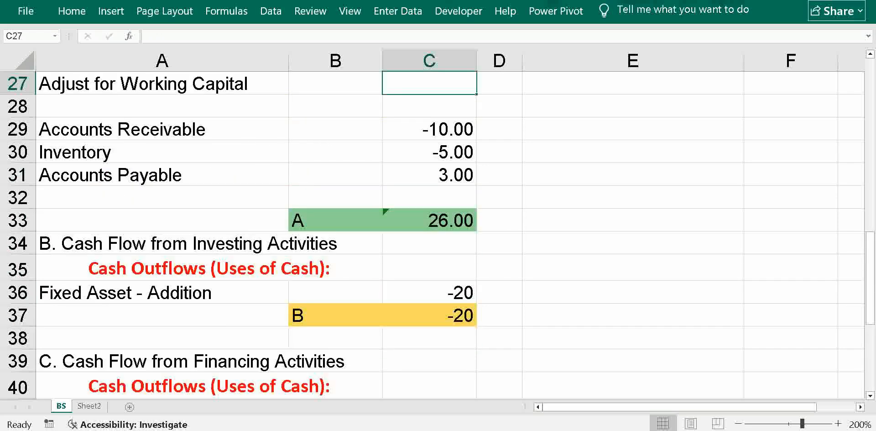
{"action": "key", "text": "Page_Up"}
{"action": "key", "text": "Page_Up"}
{"action": "key", "text": "Down"}
{"action": "key", "text": "Down"}
{"action": "key", "text": "Left"}
{"action": "key", "text": "Left"}
{"action": "key", "text": "Right"}
{"action": "key", "text": "Down"}
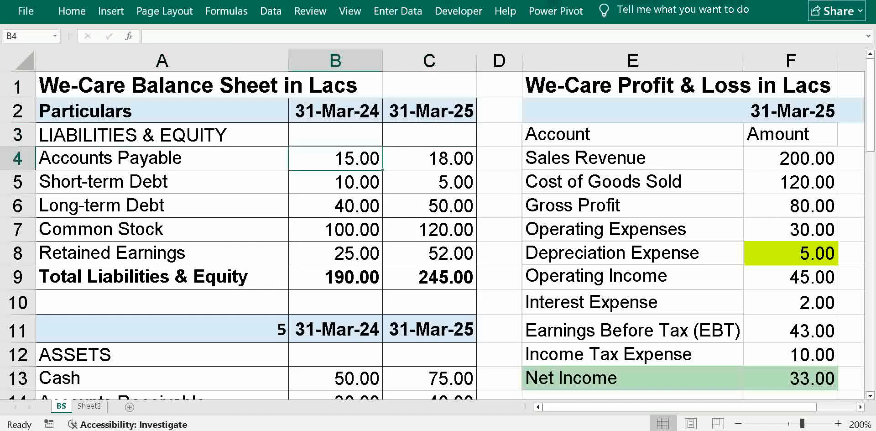
{"action": "key", "text": "Down"}
{"action": "key", "text": "Down"}
{"action": "key", "text": "Down"}
{"action": "key", "text": "Down"}
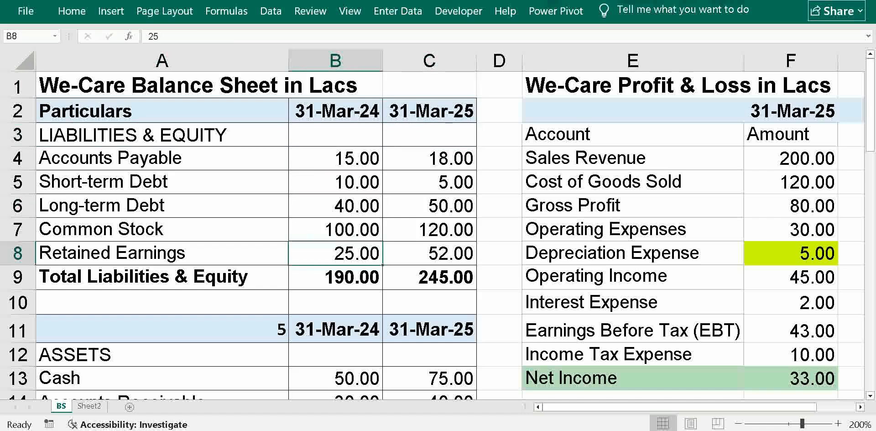
{"action": "key", "text": "Right"}
{"action": "key", "text": "Right"}
{"action": "key", "text": "Left"}
{"action": "key", "text": "Left"}
{"action": "key", "text": "Right"}
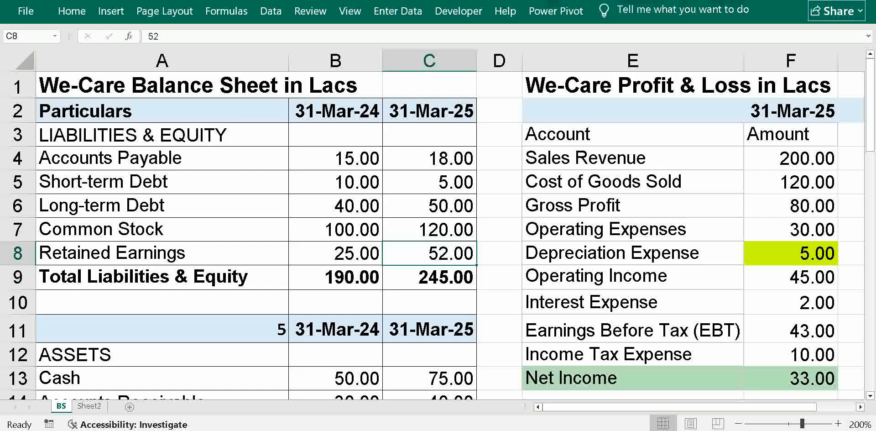
Examine the dividend working in F15:F19, checking its opening, current income and balance sheet figures against Net Income and Retained Earnings
{"action": "key", "text": "Down"}
{"action": "key", "text": "Down"}
{"action": "key", "text": "Down"}
{"action": "key", "text": "Down"}
{"action": "key", "text": "Down"}
{"action": "key", "text": "Down"}
{"action": "key", "text": "Down"}
{"action": "key", "text": "Down"}
{"action": "key", "text": "Down"}
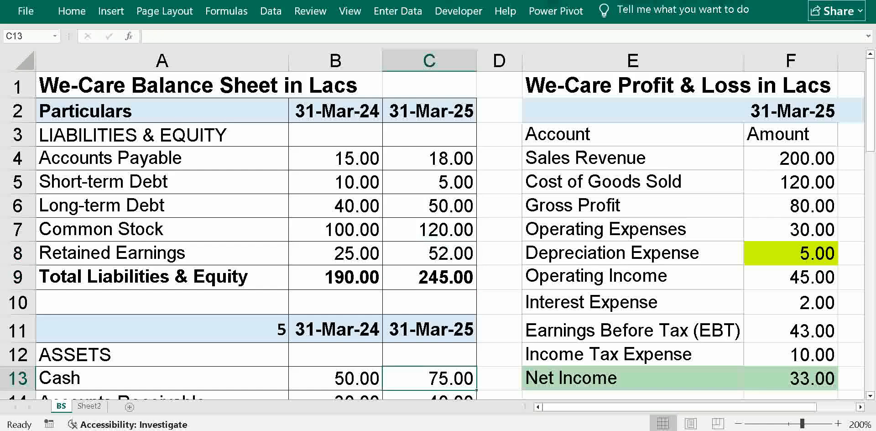
{"action": "key", "text": "Up"}
{"action": "key", "text": "Up"}
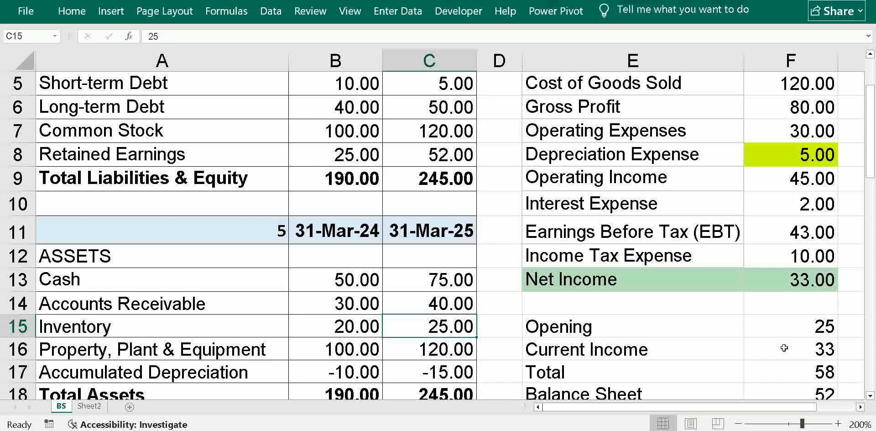
{"action": "left_click", "coordinate": [820, 327]}
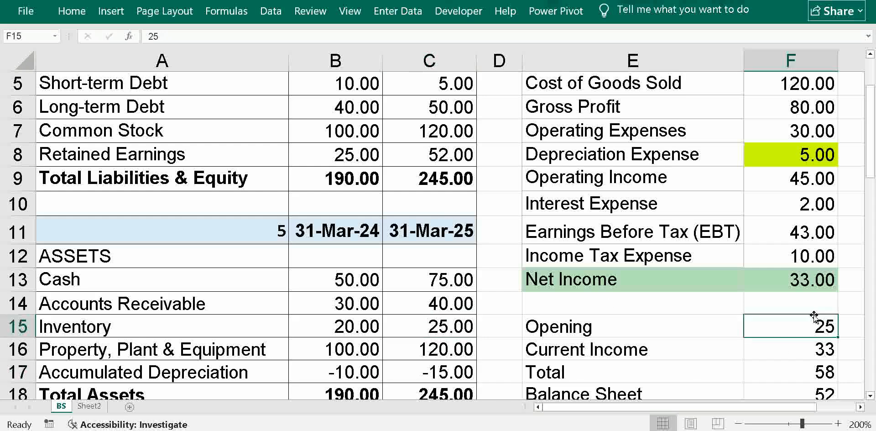
{"action": "left_click", "coordinate": [808, 286]}
{"action": "left_click", "coordinate": [820, 354]}
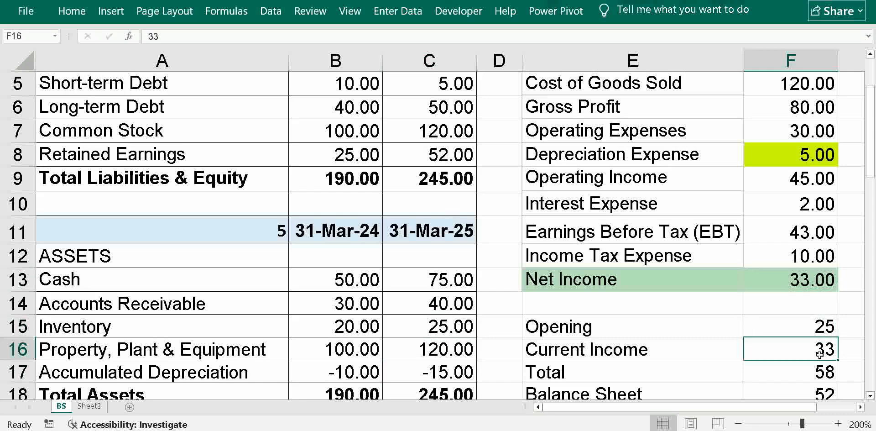
{"action": "key", "text": "Down"}
{"action": "key", "text": "Down"}
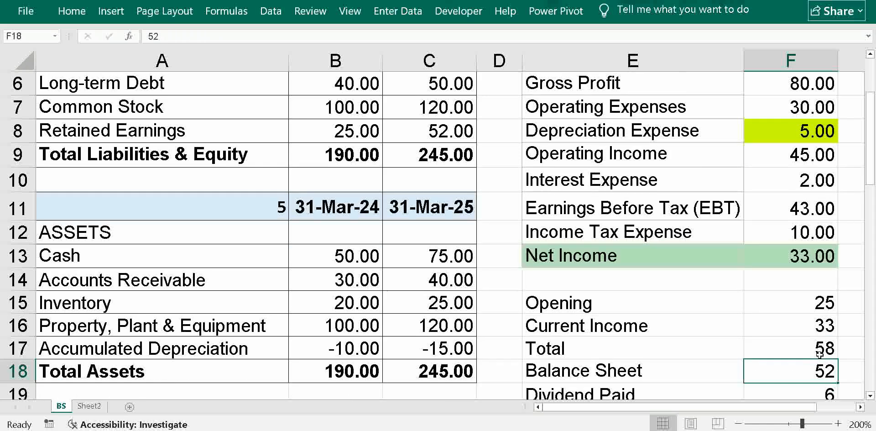
{"action": "left_click", "coordinate": [422, 132]}
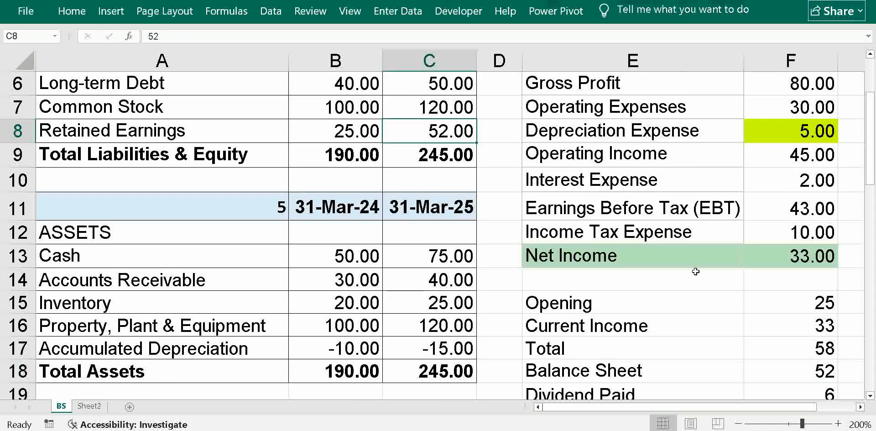
{"action": "left_click", "coordinate": [815, 371]}
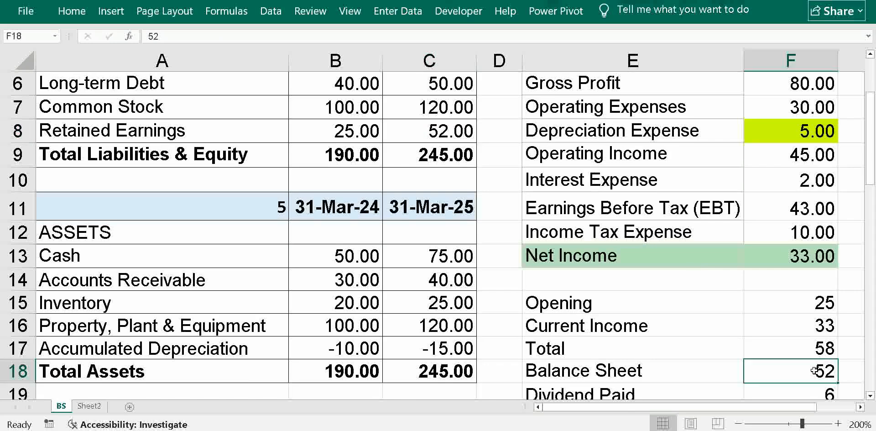
{"action": "key", "text": "Down"}
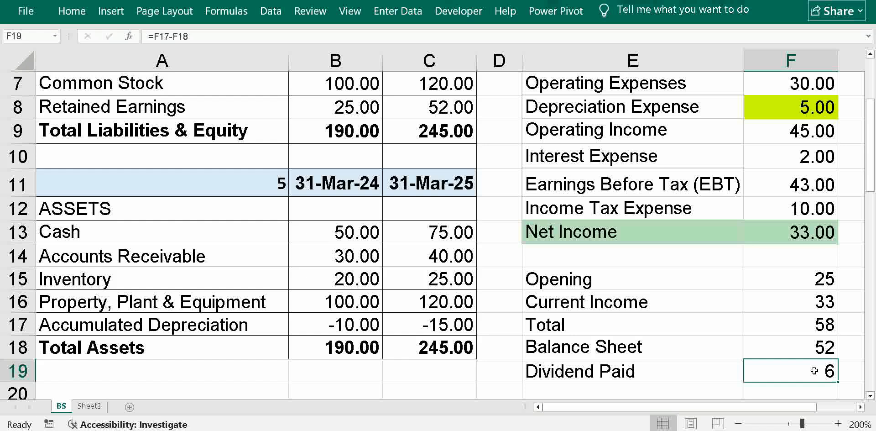
Enter -6 as the Dividend Paid amount in C41 under the financing cash outflows
{"action": "key", "text": "Left"}
{"action": "key", "text": "Left"}
{"action": "key", "text": "Left"}
{"action": "key", "text": "Left"}
{"action": "key", "text": "Left"}
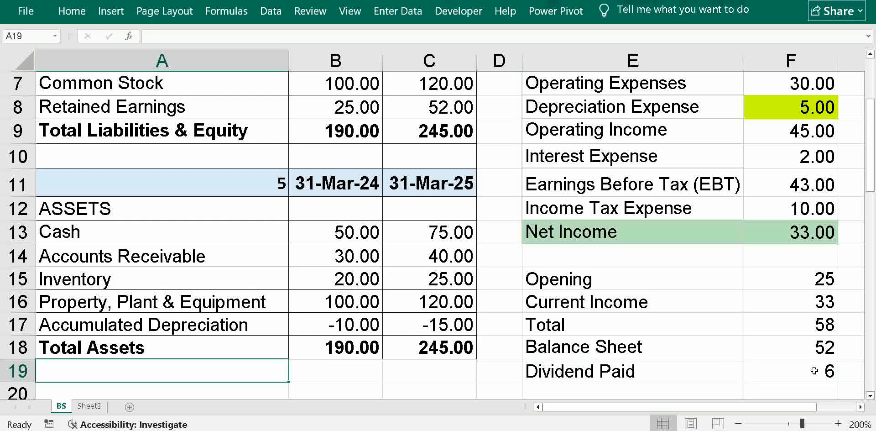
{"action": "key", "text": "Down"}
{"action": "key", "text": "Down"}
{"action": "key", "text": "Down"}
{"action": "key", "text": "Down"}
{"action": "key", "text": "Down"}
{"action": "key", "text": "Down"}
{"action": "key", "text": "Down"}
{"action": "key", "text": "Down"}
{"action": "key", "text": "Down"}
{"action": "key", "text": "Down"}
{"action": "key", "text": "Down"}
{"action": "key", "text": "Down"}
{"action": "key", "text": "Down"}
{"action": "key", "text": "Down"}
{"action": "key", "text": "Down"}
{"action": "key", "text": "Down"}
{"action": "key", "text": "Down"}
{"action": "key", "text": "Down"}
{"action": "key", "text": "Down"}
{"action": "key", "text": "Down"}
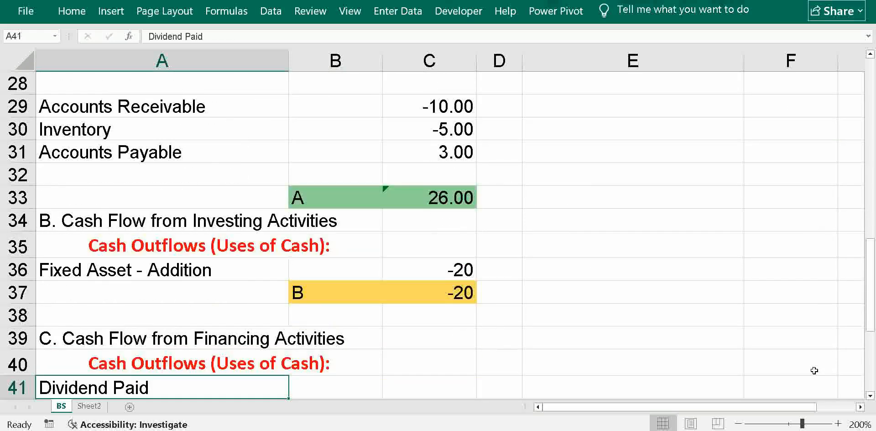
{"action": "key", "text": "Down"}
{"action": "key", "text": "Down"}
{"action": "key", "text": "Up"}
{"action": "key", "text": "Up"}
{"action": "key", "text": "Right"}
{"action": "key", "text": "Right"}
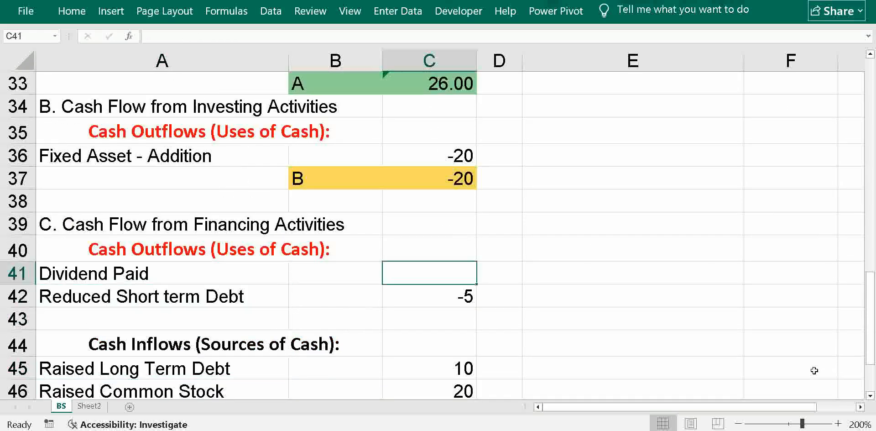
{"action": "type", "text": "-6"}
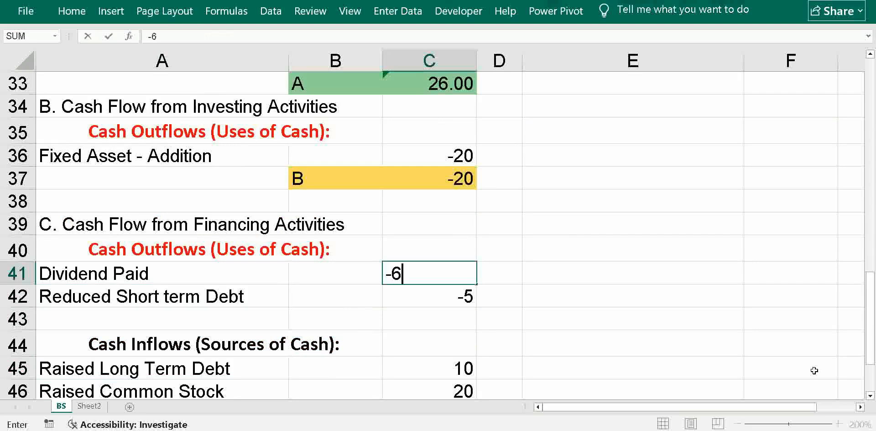
{"action": "key", "text": "Tab"}
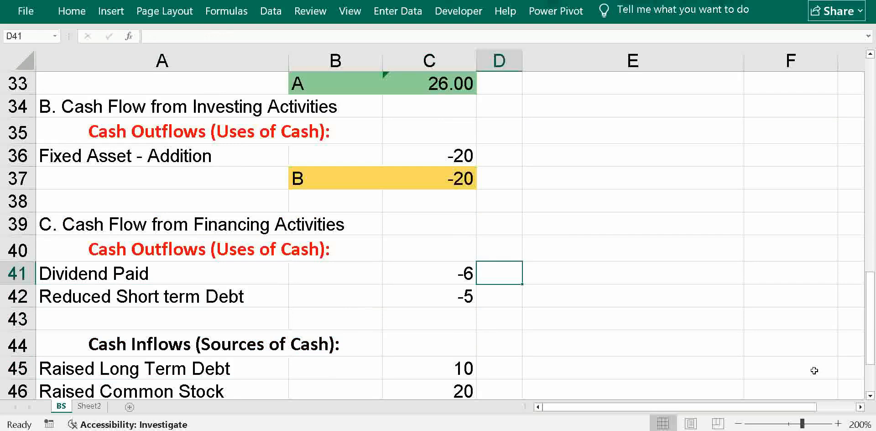
Review the financing activities amounts, the section C total and the combined Total A + B + C formula in C49
{"action": "key", "text": "Left"}
{"action": "key", "text": "Down"}
{"action": "key", "text": "Down"}
{"action": "key", "text": "Down"}
{"action": "key", "text": "Down"}
{"action": "key", "text": "Down"}
{"action": "key", "text": "Down"}
{"action": "key", "text": "Down"}
{"action": "key", "text": "Down"}
{"action": "key", "text": "Down"}
{"action": "key", "text": "Down"}
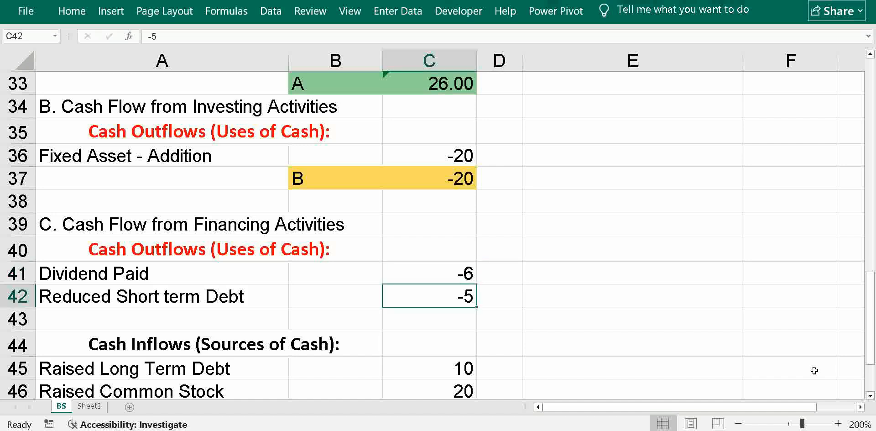
{"action": "key", "text": "Up"}
{"action": "key", "text": "Up"}
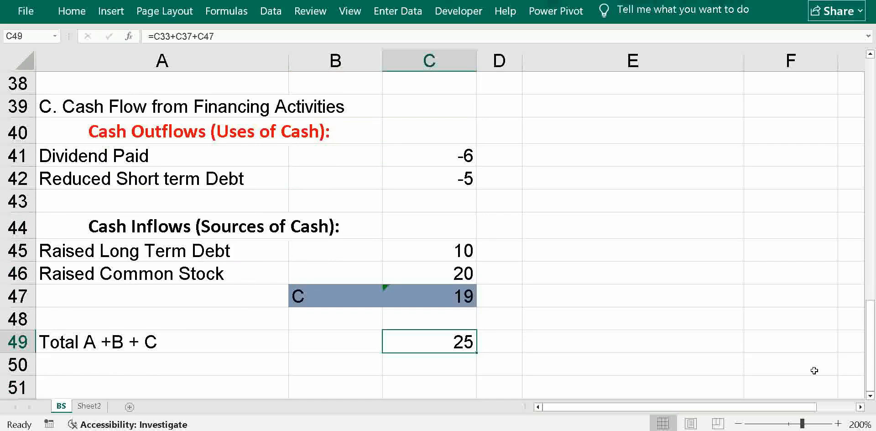
Label A50, below the combined total, as "Add : Previous Year Cash balance"
{"action": "key", "text": "Down"}
{"action": "key", "text": "Left"}
{"action": "key", "text": "Left"}
{"action": "type", "text": "Ad"}
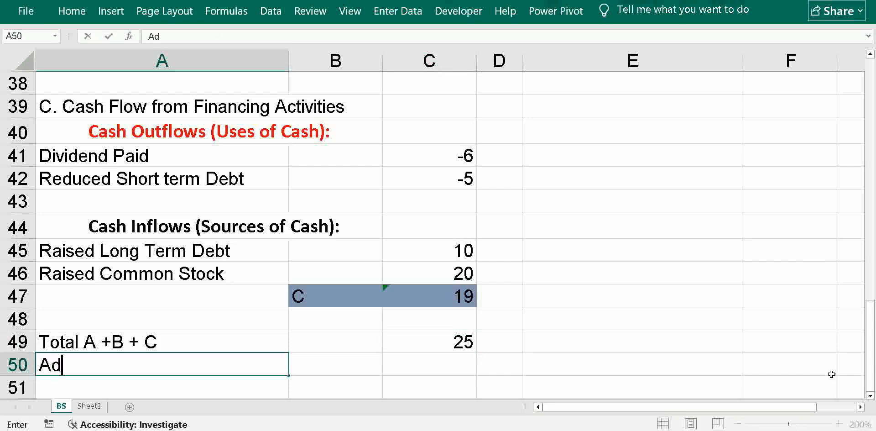
{"action": "type", "text": "d : Previous"}
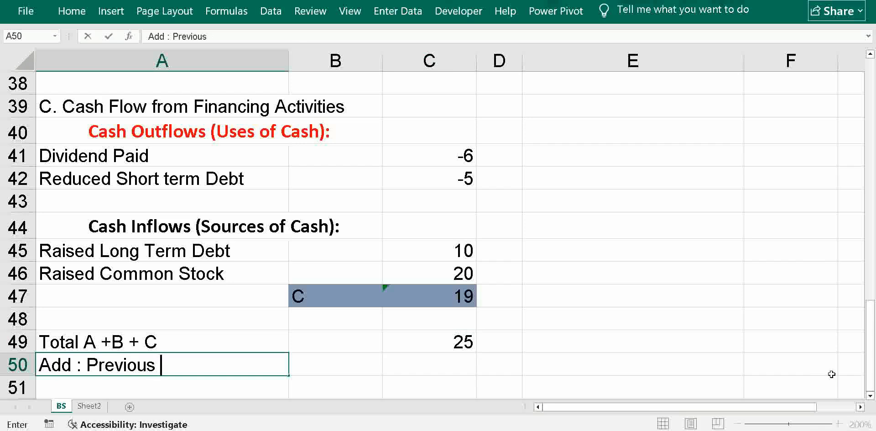
{"action": "type", "text": " Year Cash bala"}
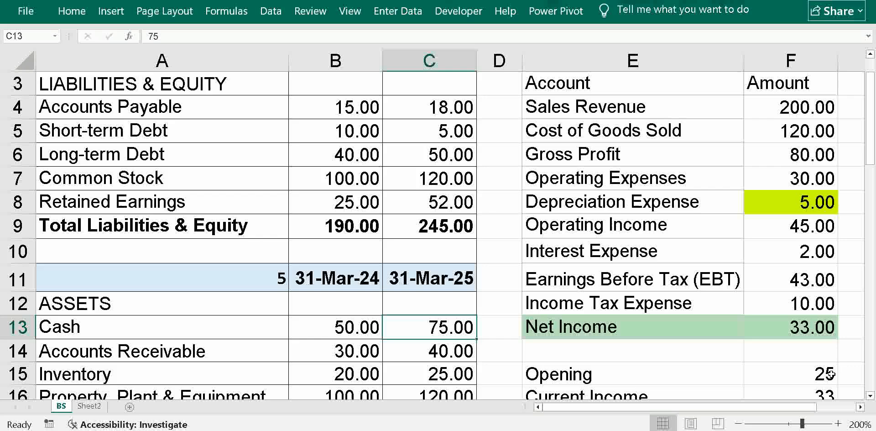
Look up the 31-Mar-24 Cash balance in the balance sheet and enter 50 in C50
{"action": "key", "text": "Left"}
{"action": "key", "text": "Down"}
{"action": "key", "text": "Down"}
{"action": "key", "text": "Down"}
{"action": "key", "text": "Down"}
{"action": "key", "text": "Down"}
{"action": "key", "text": "Down"}
{"action": "key", "text": "Down"}
{"action": "key", "text": "Down"}
{"action": "key", "text": "Down"}
{"action": "key", "text": "Down"}
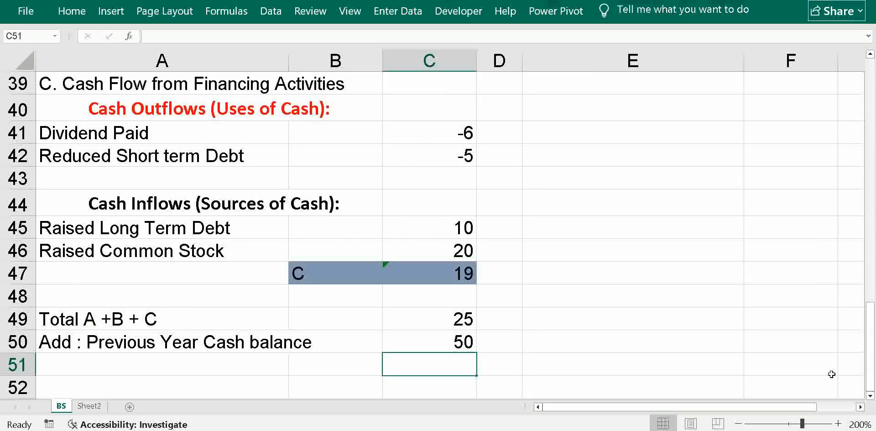
Sum the combined cash flow total and the previous year cash balance in C51 with =SUM(C49:C50)
{"action": "key", "text": "alt+equal"}
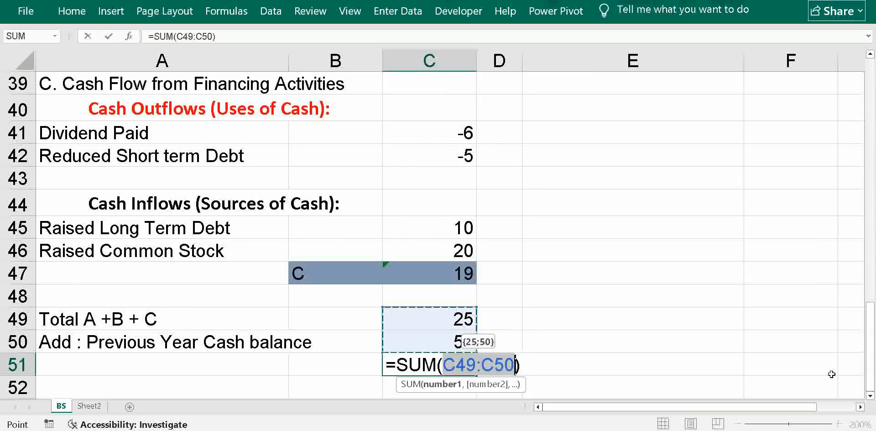
{"action": "key", "text": "Tab"}
{"action": "key", "text": "Down"}
{"action": "key", "text": "Left"}
{"action": "key", "text": "Up"}
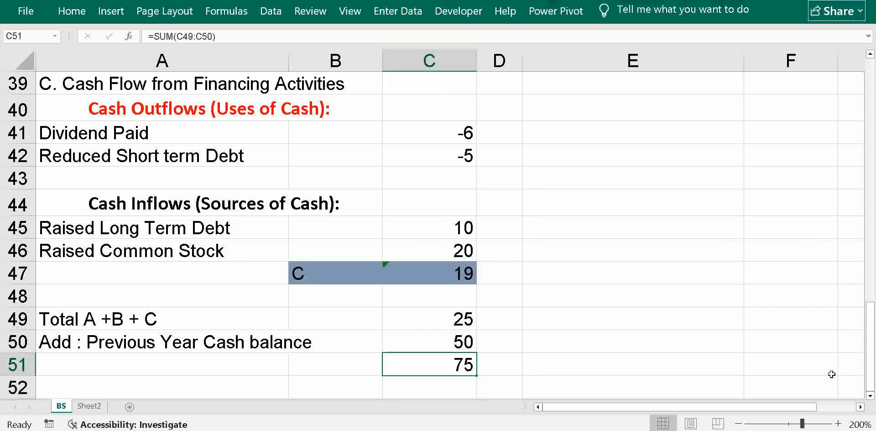
Label the summed cash balance row "Current Cash" in A51
{"action": "key", "text": "Left"}
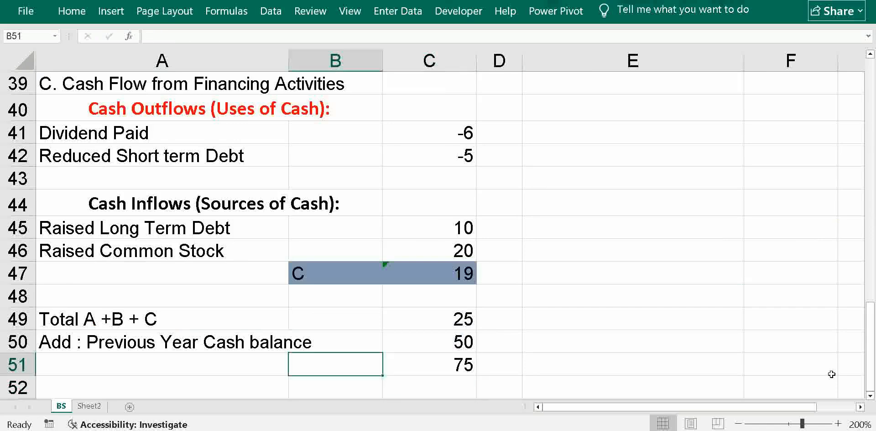
{"action": "key", "text": "Left"}
{"action": "type", "text": "Current Cash"}
{"action": "key", "text": "Right"}
{"action": "key", "text": "Right"}
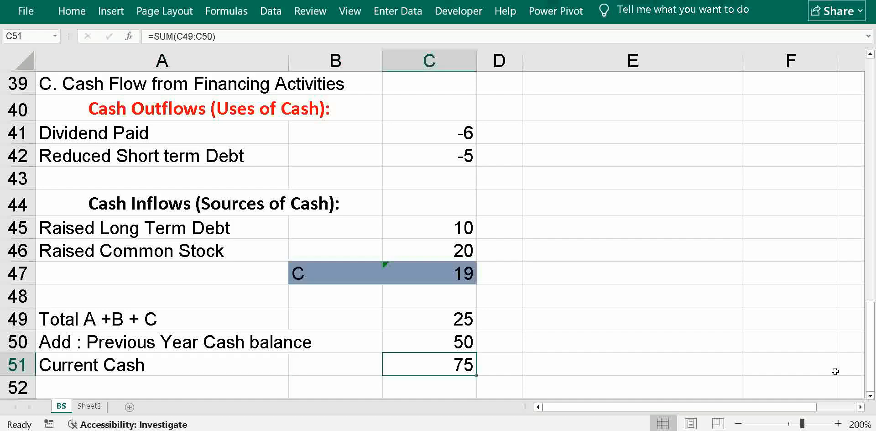
Add a check formula in C52 that subtracts the balance sheet's 31-Mar-25 Cash from Current Cash, =C51-C13
{"action": "key", "text": "Down"}
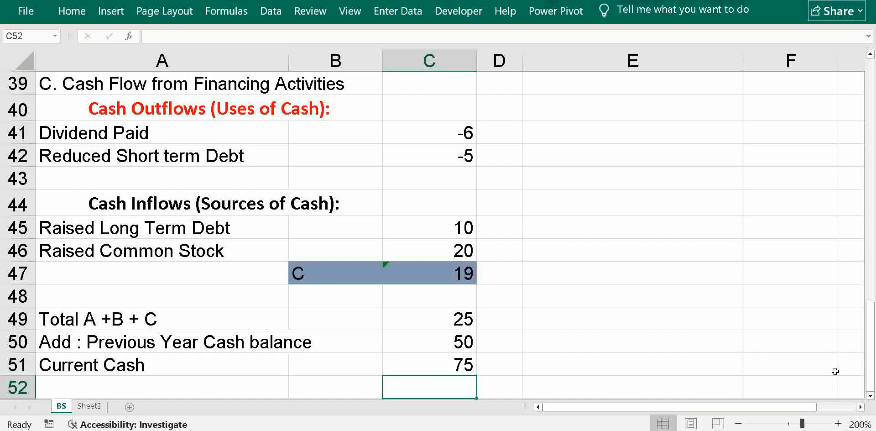
{"action": "type", "text": "="}
{"action": "key", "text": "Up"}
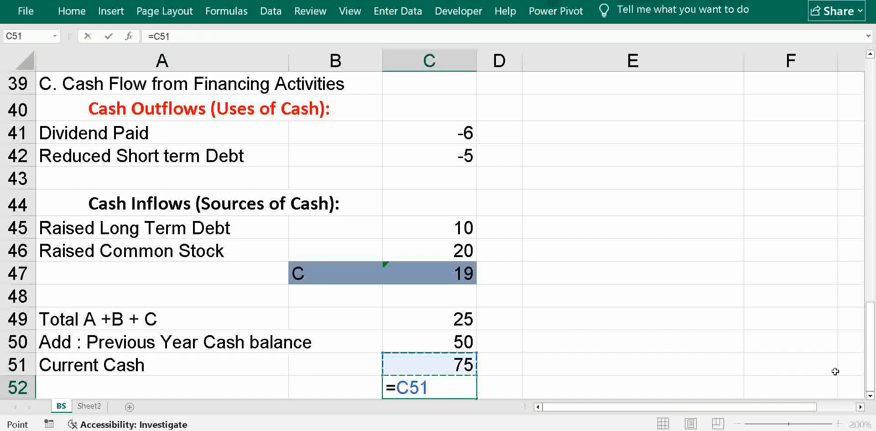
{"action": "type", "text": "-"}
{"action": "key", "text": "Up"}
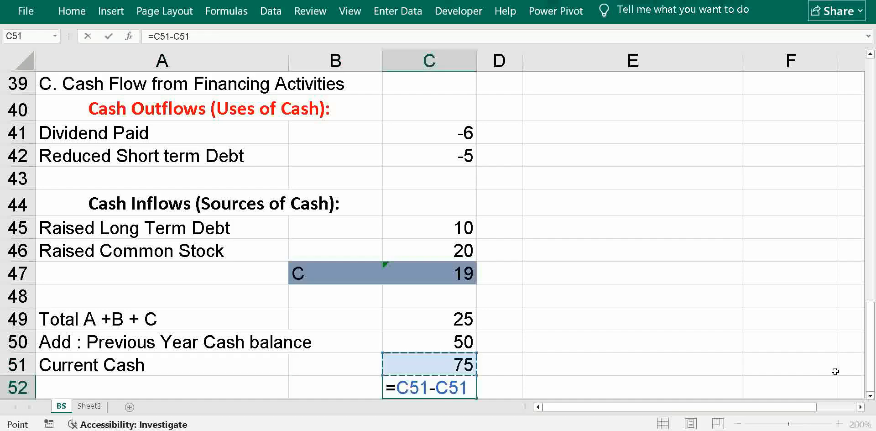
{"action": "key", "text": "Up"}
{"action": "key", "text": "Up"}
{"action": "key", "text": "Up"}
{"action": "key", "text": "Up"}
{"action": "key", "text": "Up"}
{"action": "key", "text": "Up"}
{"action": "key", "text": "Up"}
{"action": "key", "text": "Up"}
{"action": "key", "text": "Up"}
{"action": "key", "text": "Up"}
{"action": "key", "text": "Up"}
{"action": "key", "text": "Up"}
{"action": "key", "text": "Up"}
{"action": "key", "text": "Up"}
{"action": "key", "text": "Up"}
{"action": "key", "text": "Up"}
{"action": "key", "text": "Up"}
{"action": "key", "text": "Up"}
{"action": "key", "text": "Up"}
{"action": "key", "text": "Up"}
{"action": "key", "text": "Up"}
{"action": "key", "text": "Up"}
{"action": "key", "text": "Up"}
{"action": "key", "text": "Up"}
{"action": "key", "text": "Up"}
{"action": "key", "text": "Up"}
{"action": "key", "text": "Up"}
{"action": "key", "text": "Up"}
{"action": "key", "text": "Up"}
{"action": "key", "text": "Up"}
{"action": "key", "text": "Up"}
{"action": "key", "text": "Up"}
{"action": "key", "text": "Up"}
{"action": "key", "text": "Up"}
{"action": "key", "text": "Up"}
{"action": "key", "text": "Up"}
{"action": "key", "text": "Up"}
{"action": "key", "text": "Up"}
{"action": "key", "text": "Up"}
{"action": "key", "text": "Up"}
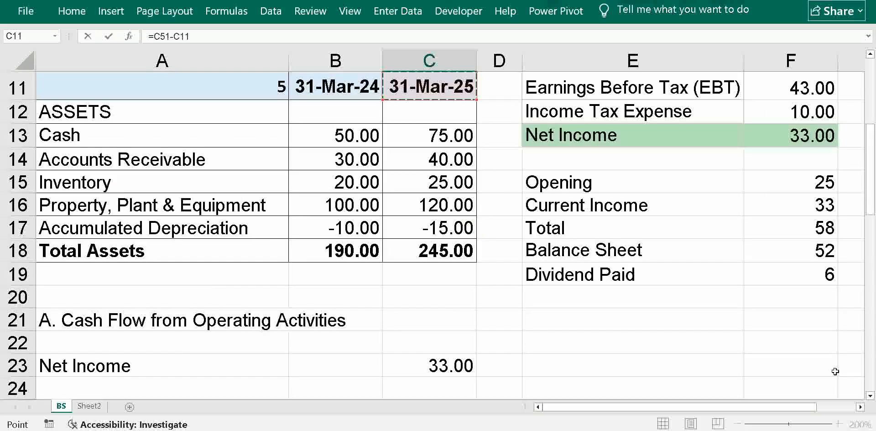
{"action": "key", "text": "Down"}
{"action": "key", "text": "Down"}
{"action": "key", "text": "Tab"}
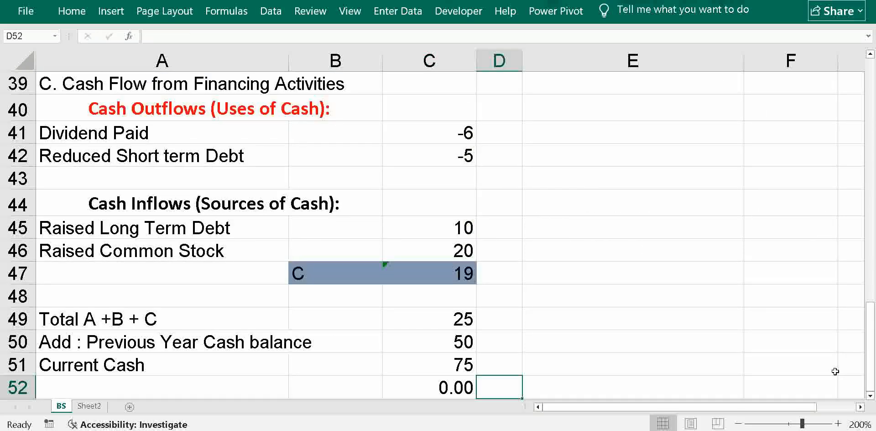
{"action": "key", "text": "Left"}
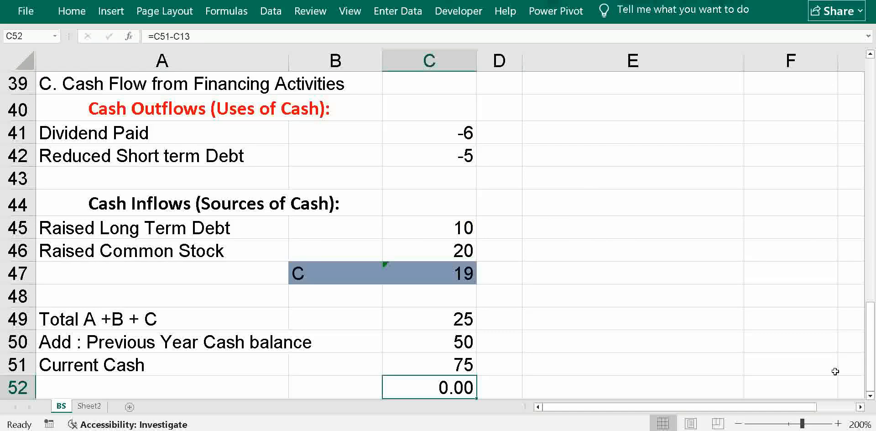